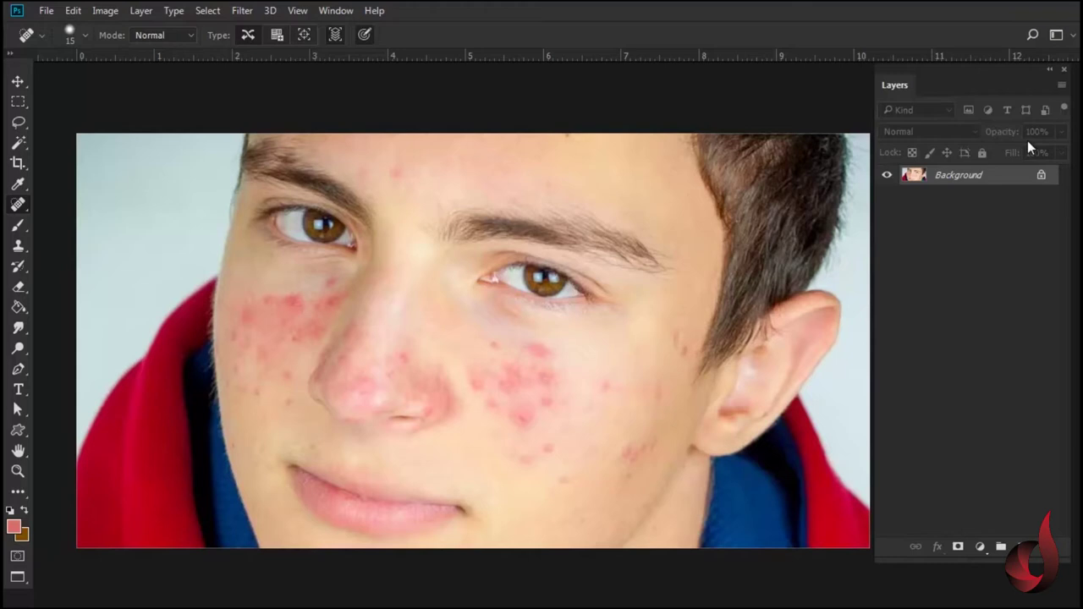
Step: Duplicate the background into Layer 1 and add a Hue/Saturation adjustment layer above it
{"action": "key", "text": "ctrl+j"}
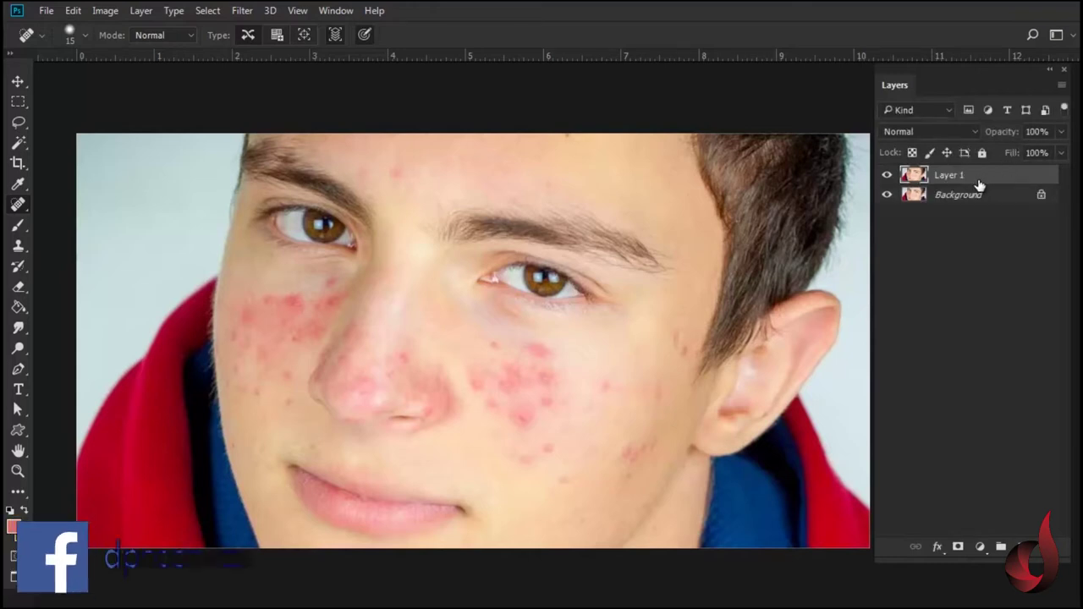
{"action": "left_click", "coordinate": [981, 546]}
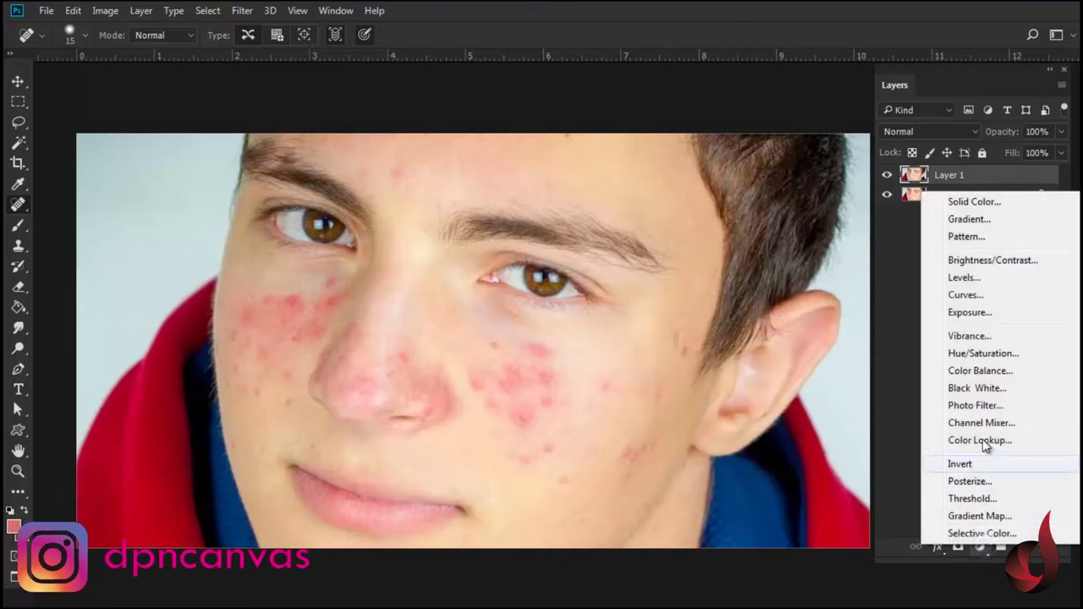
{"action": "left_click", "coordinate": [977, 352]}
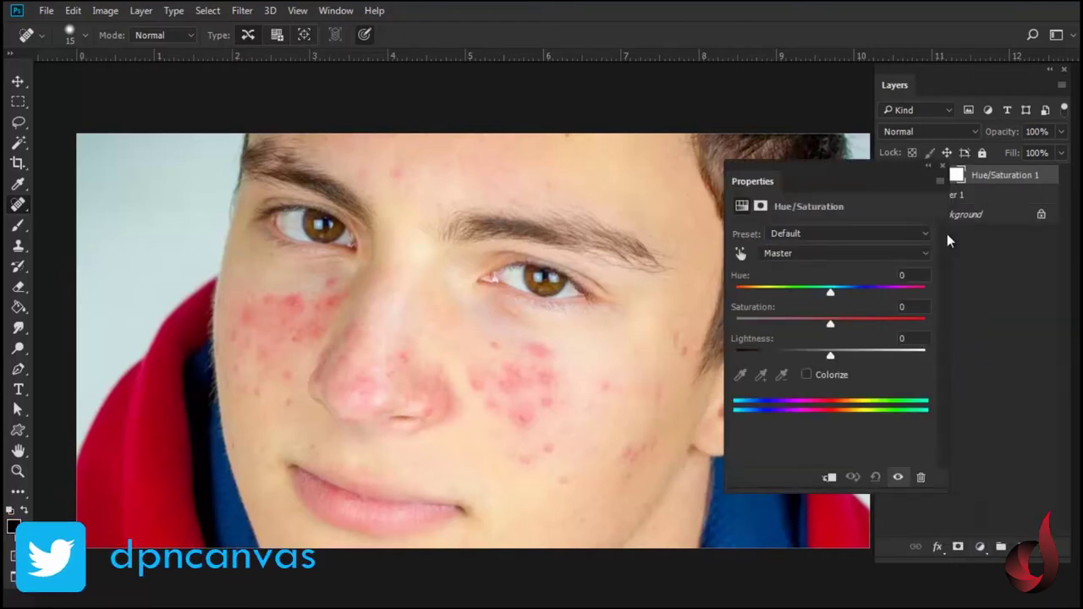
Step: Try shifting the hue, then reset the Hue/Saturation adjustment to its defaults
{"action": "mouse_move", "coordinate": [830, 294]}
{"action": "left_mouse_down"}
{"action": "mouse_move", "coordinate": [778, 293]}
{"action": "mouse_move", "coordinate": [877, 293]}
{"action": "mouse_move", "coordinate": [785, 291]}
{"action": "mouse_move", "coordinate": [843, 292]}
{"action": "mouse_move", "coordinate": [814, 291]}
{"action": "left_mouse_up"}
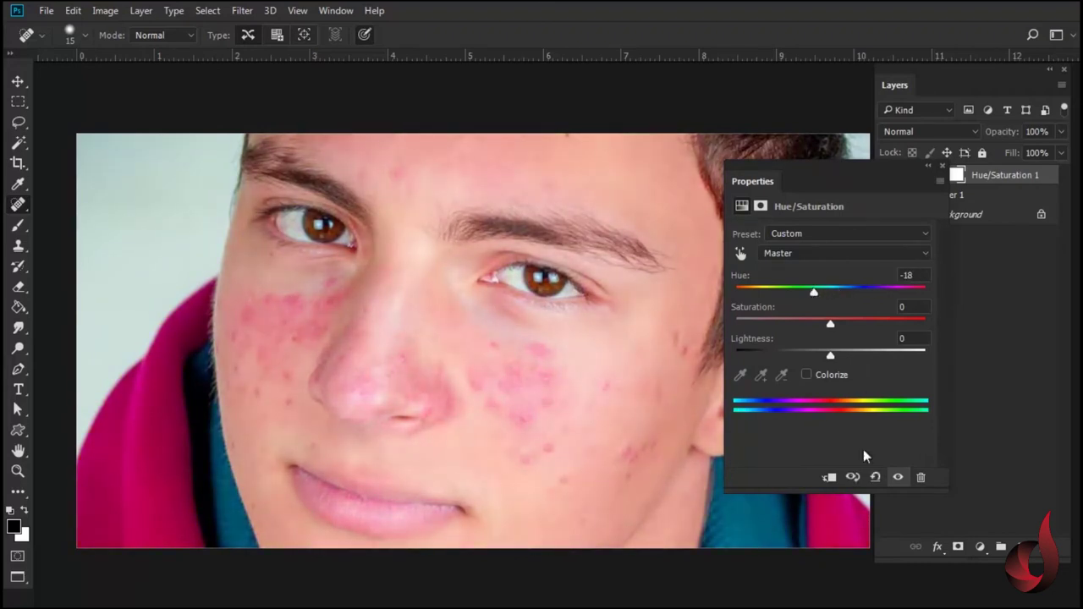
{"action": "left_click", "coordinate": [875, 476]}
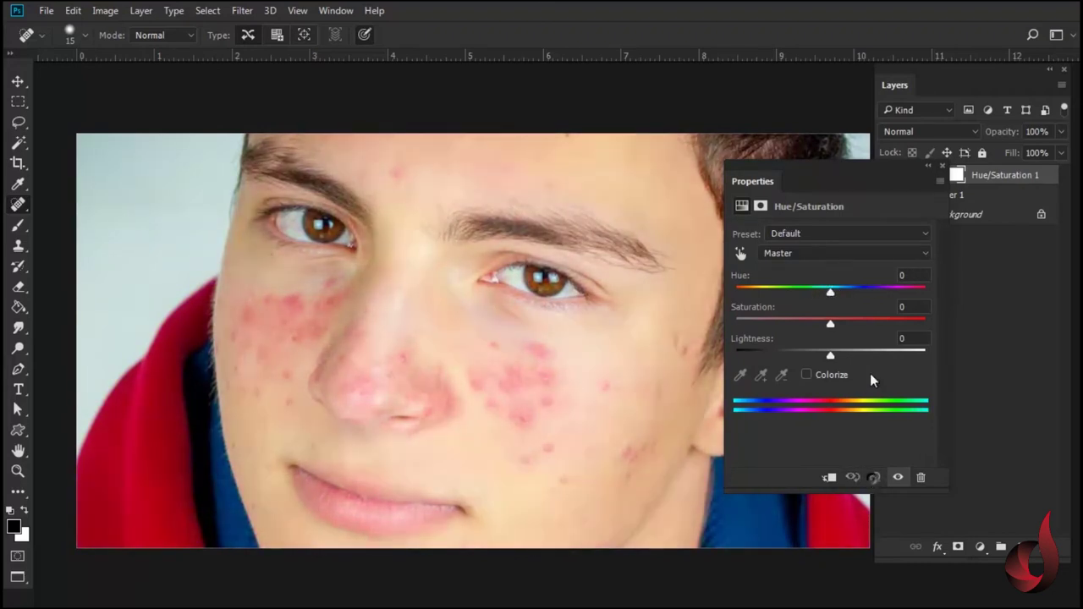
{"action": "left_click", "coordinate": [824, 253]}
Step: Limit Hue/Saturation to Reds at Hue +117, Saturation +36, with the range narrowed onto the acne
{"action": "left_click", "coordinate": [821, 271]}
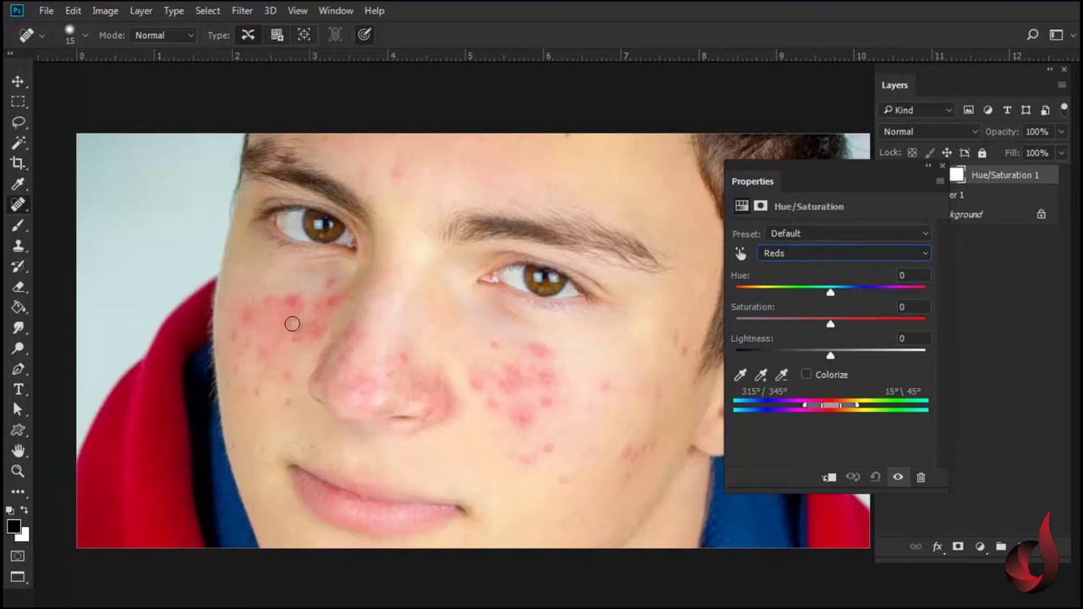
{"action": "left_click_drag", "start_coordinate": [830, 292], "coordinate": [900, 288]}
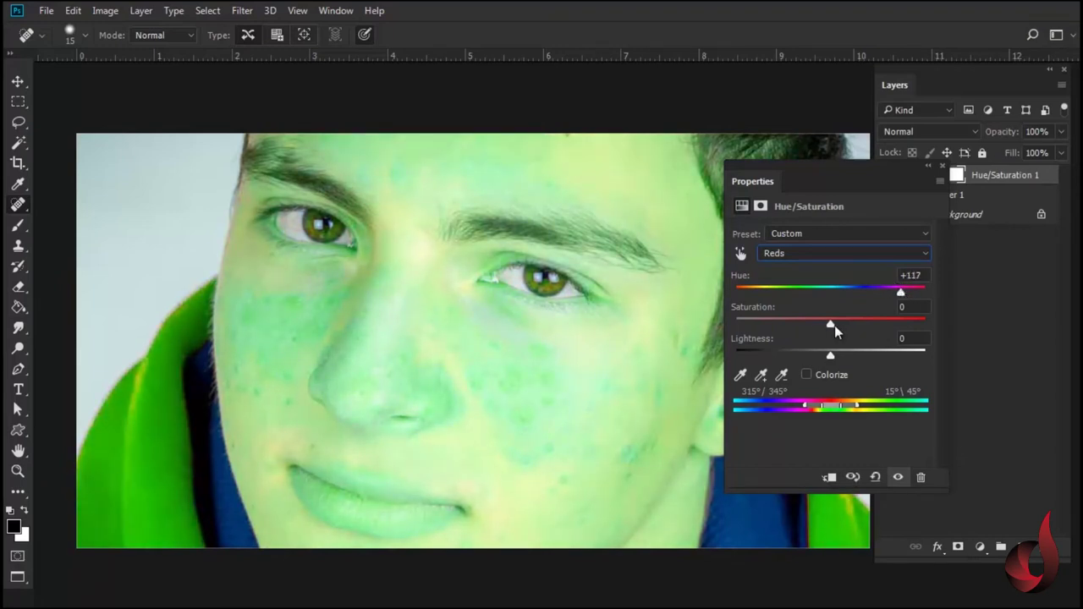
{"action": "mouse_move", "coordinate": [834, 325]}
{"action": "left_mouse_down"}
{"action": "mouse_move", "coordinate": [883, 326]}
{"action": "mouse_move", "coordinate": [805, 327]}
{"action": "mouse_move", "coordinate": [881, 331]}
{"action": "mouse_move", "coordinate": [841, 335]}
{"action": "mouse_move", "coordinate": [864, 326]}
{"action": "left_mouse_up"}
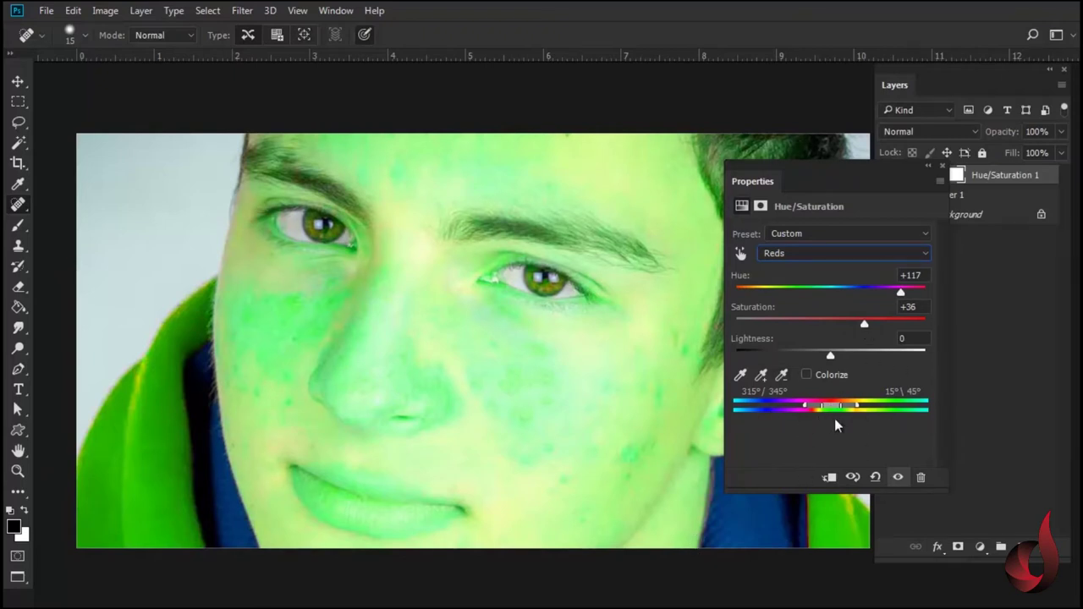
{"action": "left_click_drag", "start_coordinate": [835, 407], "coordinate": [814, 406]}
{"action": "left_click_drag", "start_coordinate": [834, 405], "coordinate": [820, 409]}
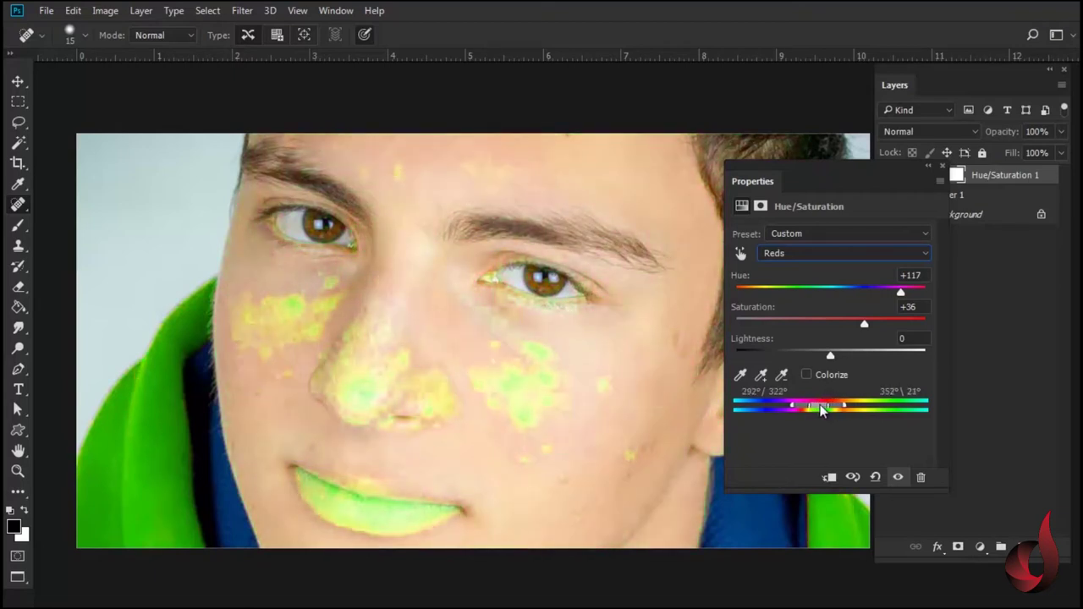
{"action": "left_click_drag", "start_coordinate": [819, 409], "coordinate": [820, 409]}
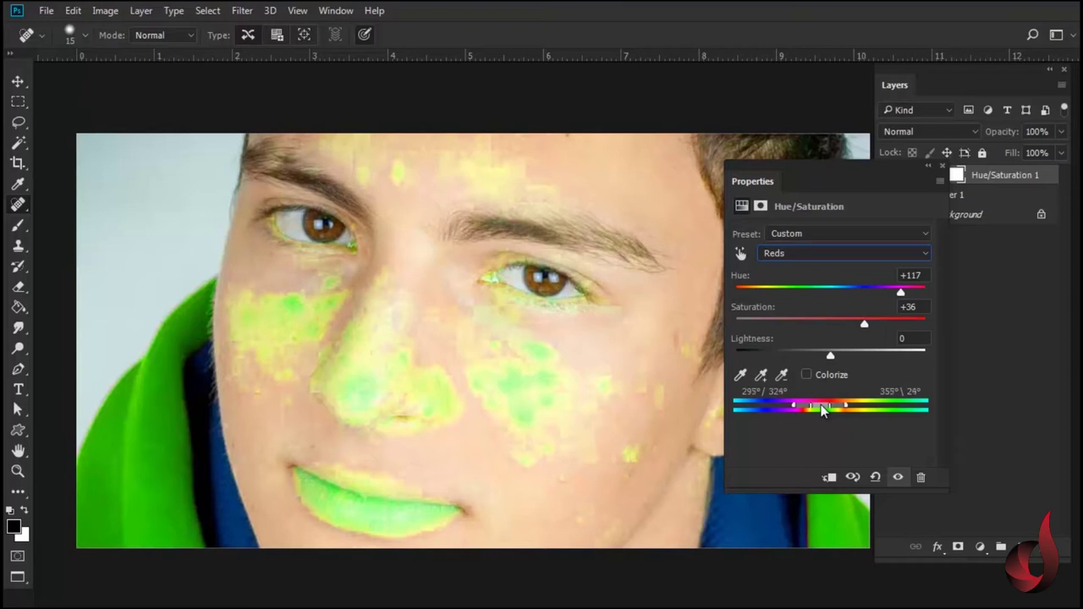
Step: Reset the Hue and Saturation values to 0
{"action": "left_click", "coordinate": [921, 275]}
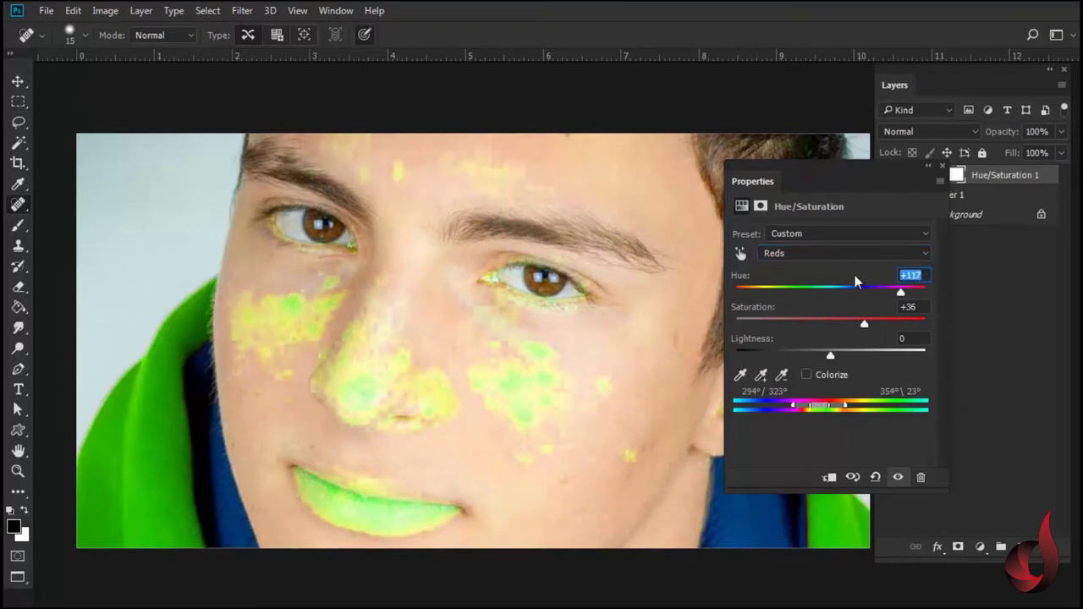
{"action": "type", "text": "0"}
{"action": "key", "text": "Tab"}
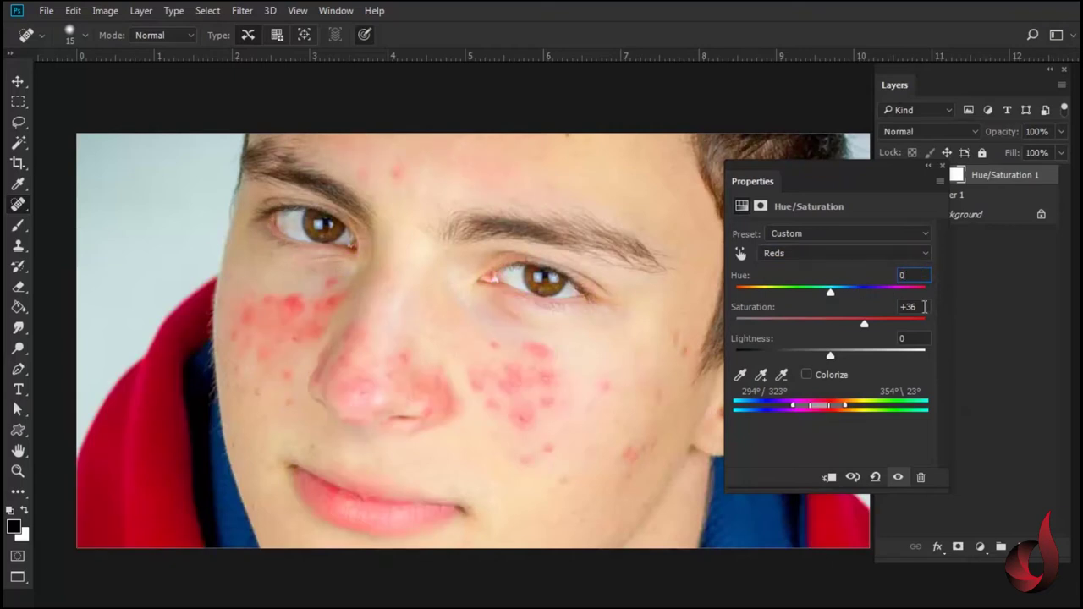
{"action": "type", "text": "0"}
Step: Give the Reds small positive shifts: hue +17 plus slight saturation and lightness increases
{"action": "left_click_drag", "start_coordinate": [832, 294], "coordinate": [838, 293]}
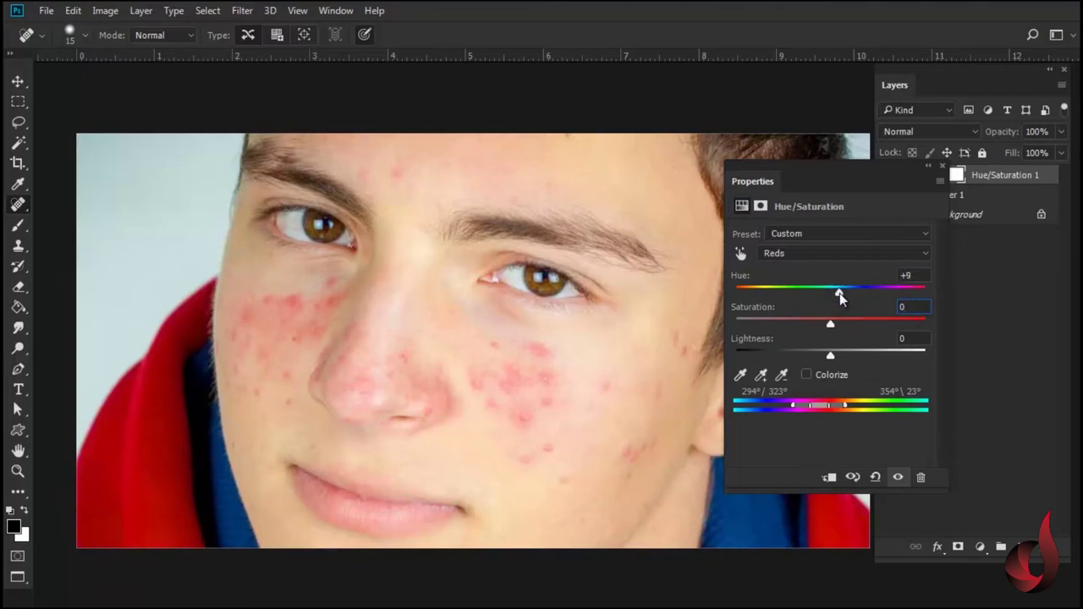
{"action": "left_click_drag", "start_coordinate": [839, 293], "coordinate": [836, 327]}
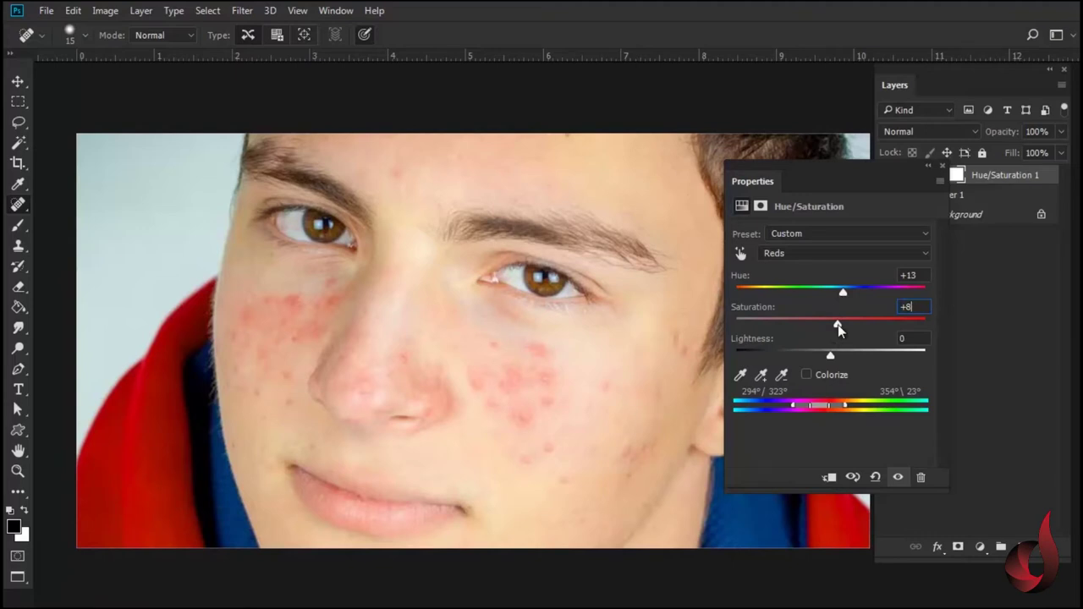
{"action": "left_click_drag", "start_coordinate": [830, 355], "coordinate": [846, 359]}
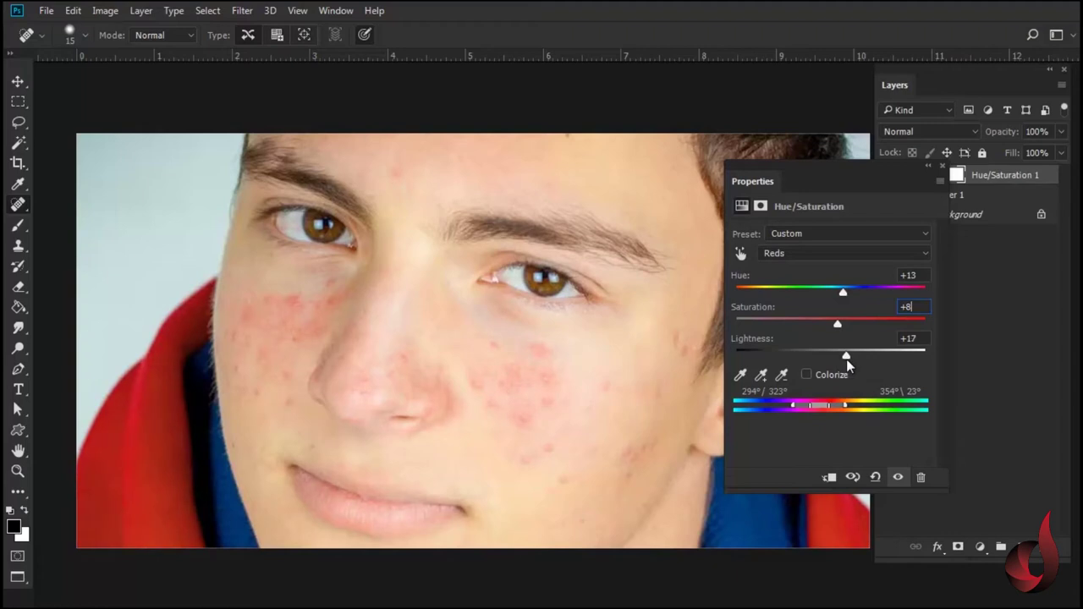
{"action": "left_click_drag", "start_coordinate": [837, 329], "coordinate": [839, 326]}
{"action": "left_click_drag", "start_coordinate": [842, 291], "coordinate": [840, 322]}
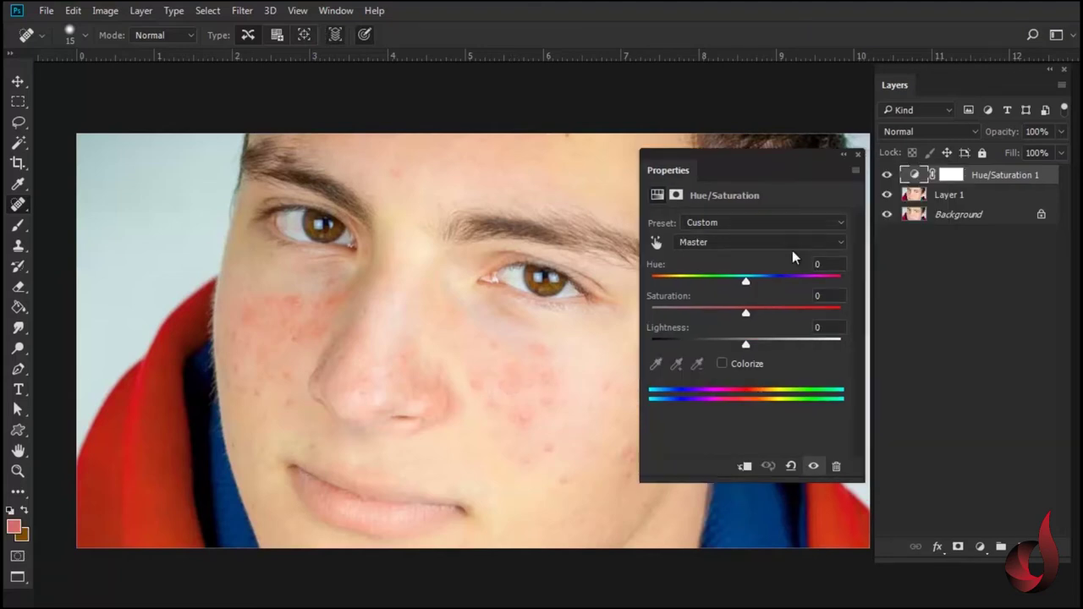
Step: Close the Properties panel, add an empty Layer 2 on top, and choose the Spot Healing Brush
{"action": "left_click", "coordinate": [856, 154]}
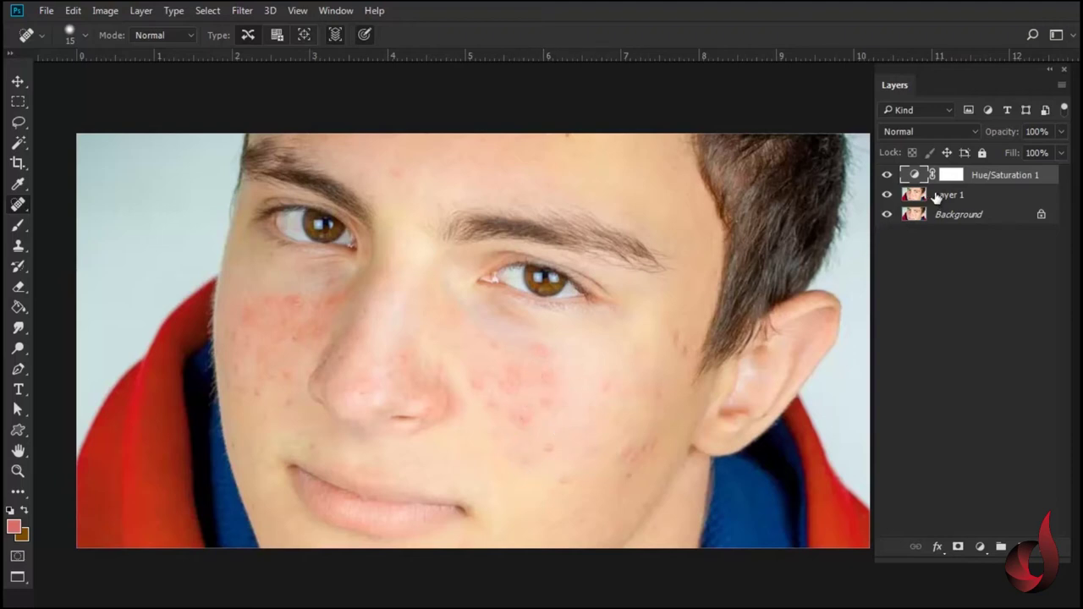
{"action": "key", "text": "ctrl+shift+n"}
{"action": "key", "text": "Return"}
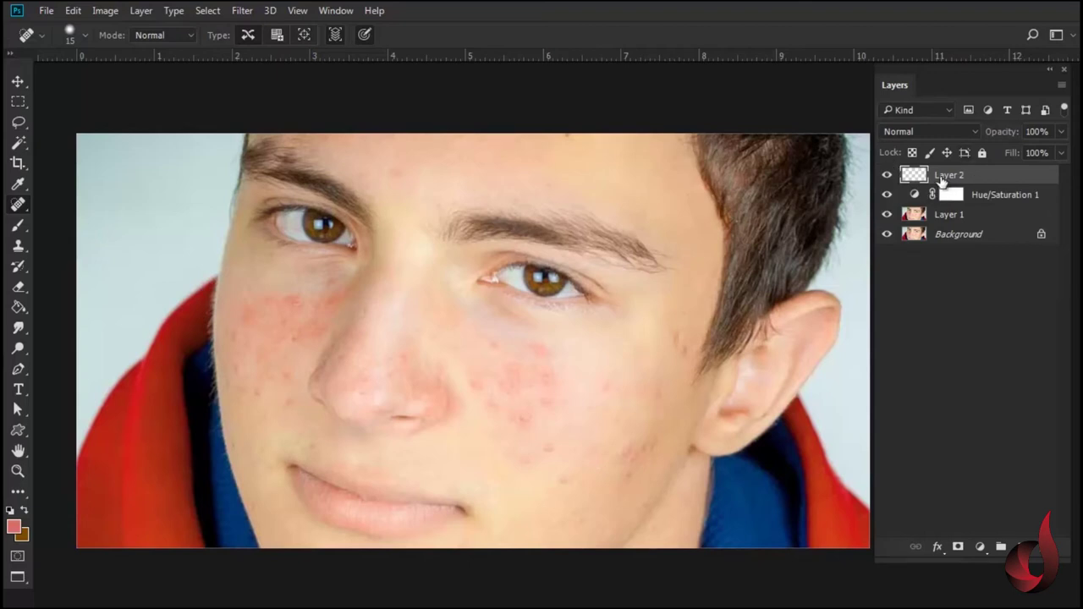
{"action": "right_click", "coordinate": [23, 206]}
{"action": "left_click", "coordinate": [51, 206]}
Step: Zoom in on the right cheek and set the healing brush to 27 px
{"action": "left_click", "coordinate": [463, 347], "text": "ctrl"}
{"action": "left_click_drag", "start_coordinate": [462, 345], "coordinate": [499, 353]}
{"action": "left_click_drag", "start_coordinate": [518, 420], "coordinate": [459, 375]}
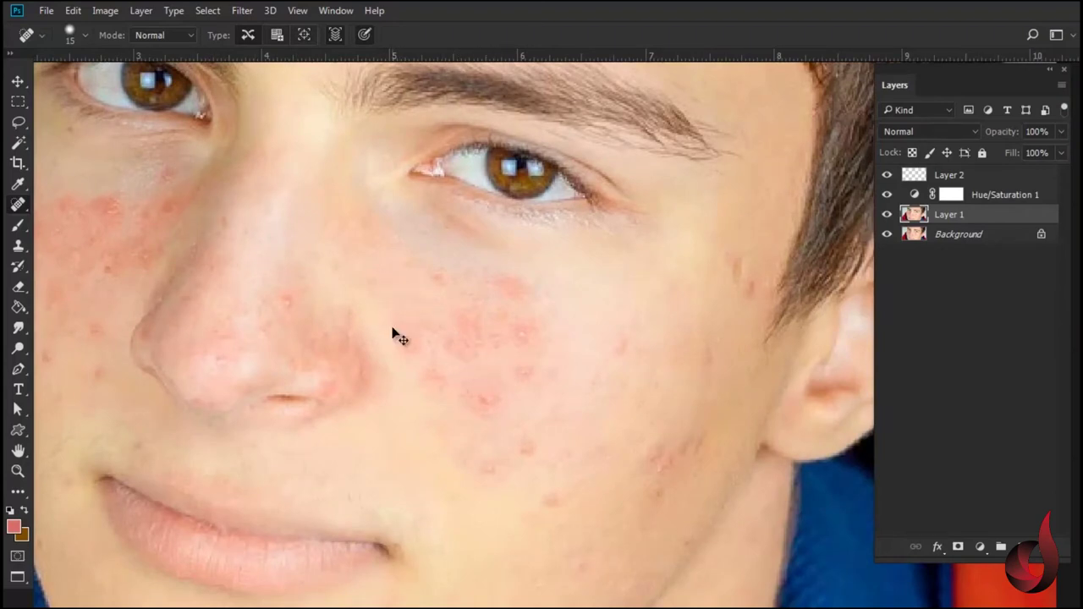
{"action": "right_click", "coordinate": [402, 321], "text": "alt"}
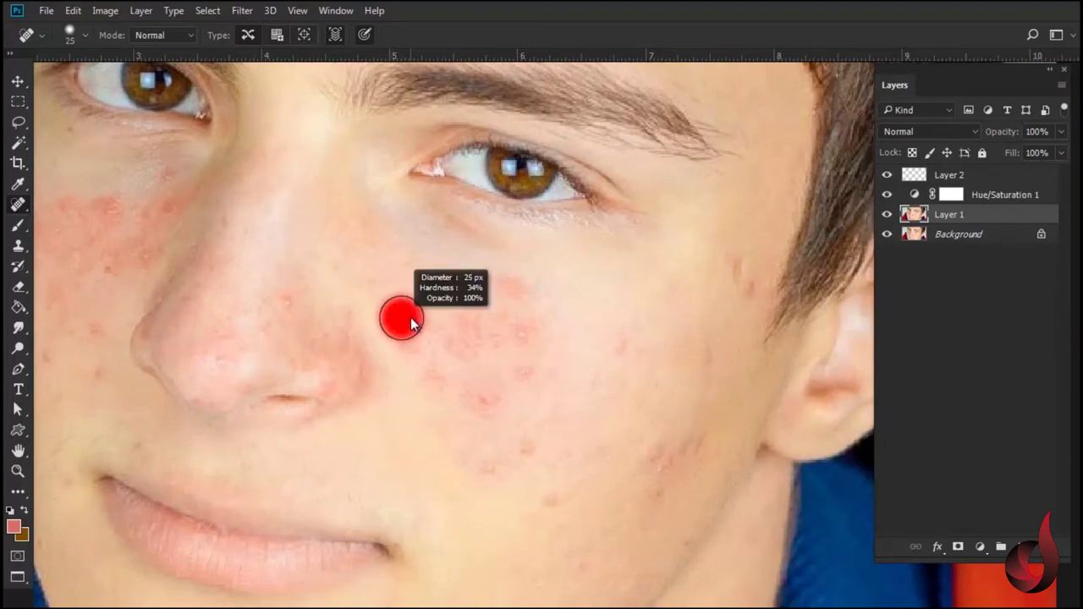
{"action": "left_click_drag", "start_coordinate": [410, 318], "coordinate": [414, 324]}
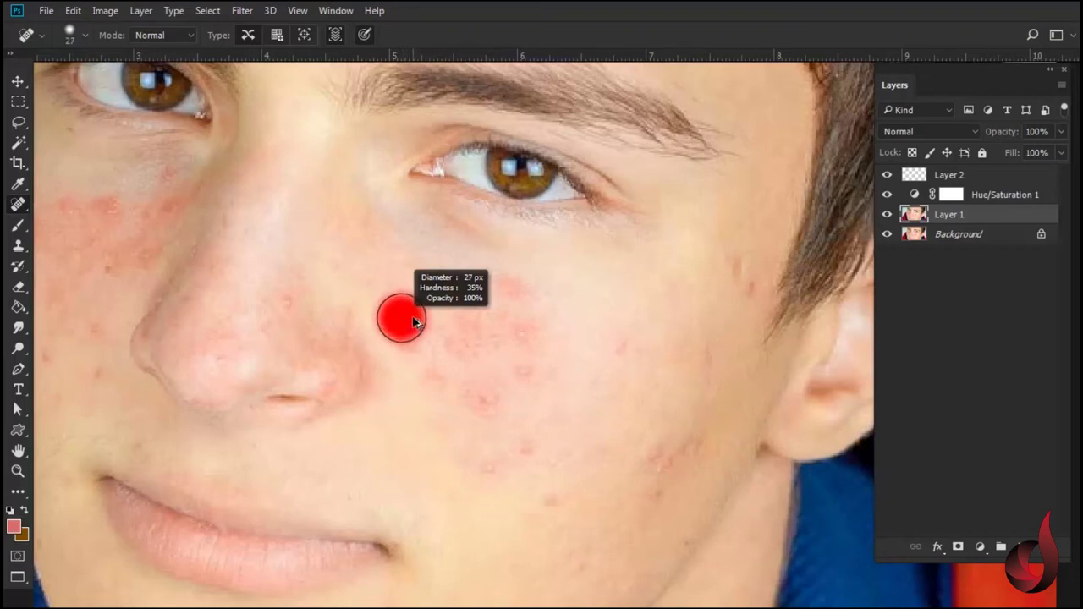
{"action": "right_click", "coordinate": [411, 316], "text": "alt"}
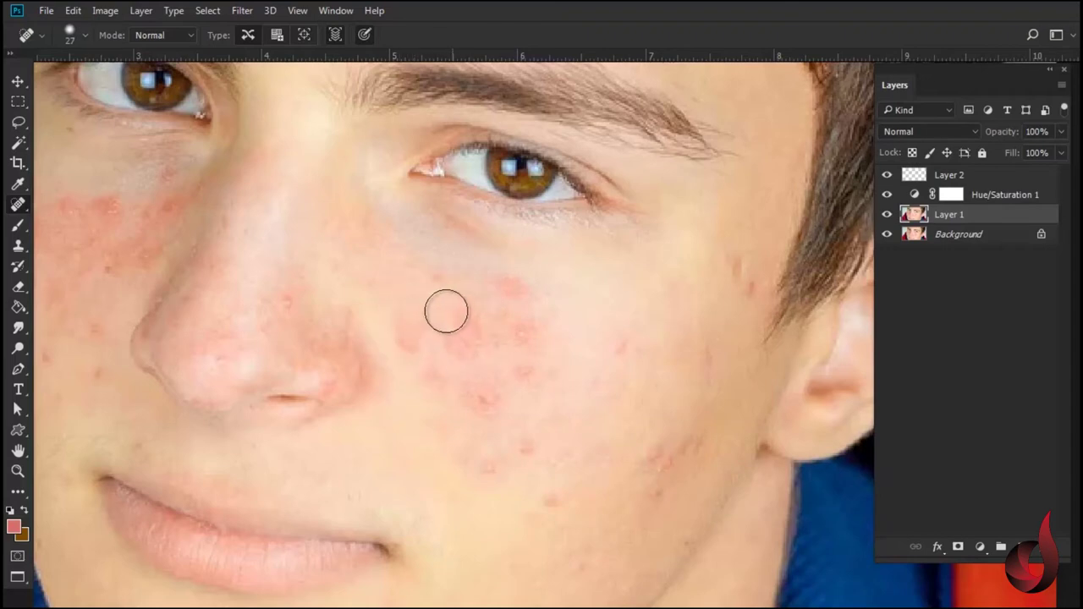
Step: On Layer 2, heal the blemishes across the central right cheek
{"action": "left_click", "coordinate": [949, 175]}
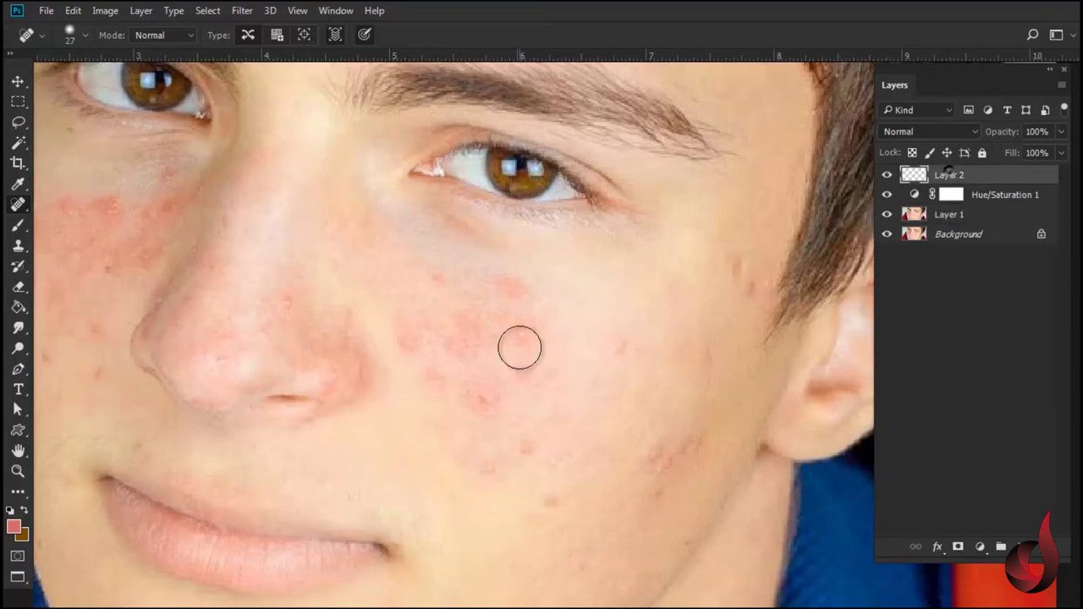
{"action": "left_click", "coordinate": [409, 343]}
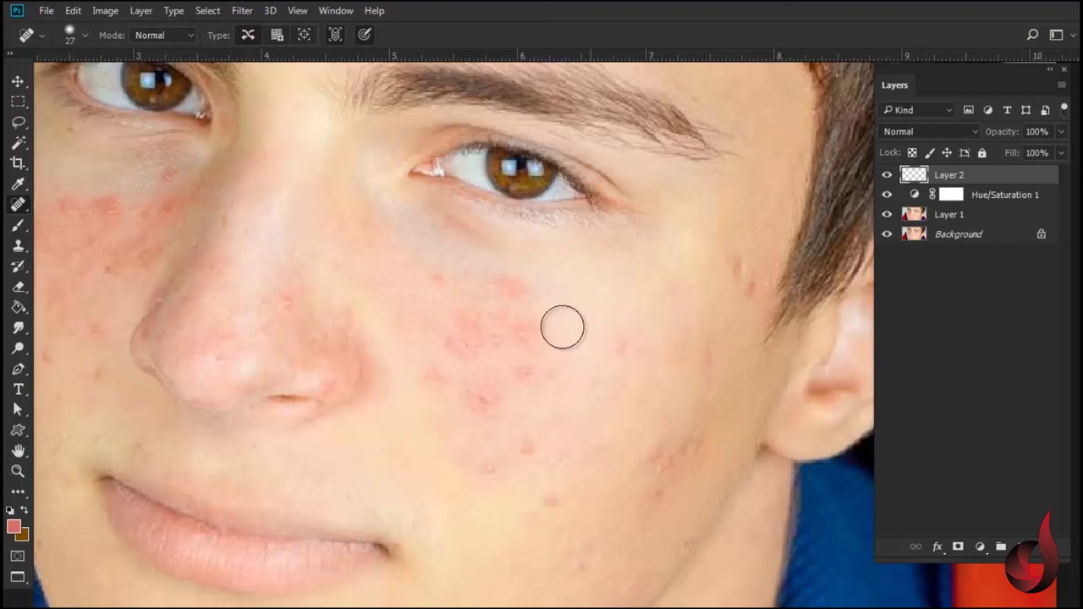
{"action": "left_click", "coordinate": [441, 280]}
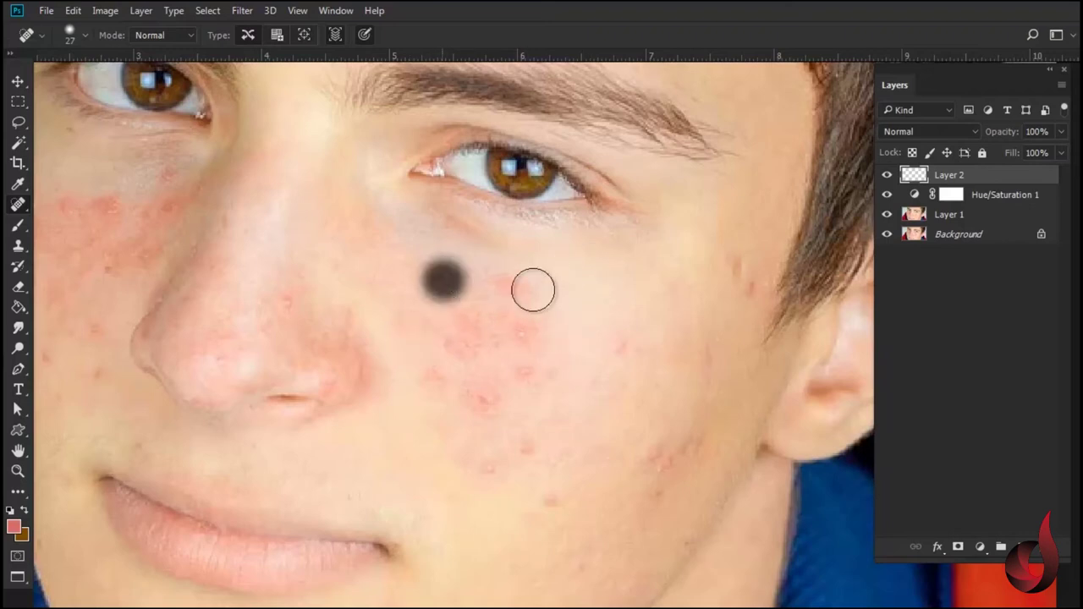
{"action": "left_click", "coordinate": [517, 339]}
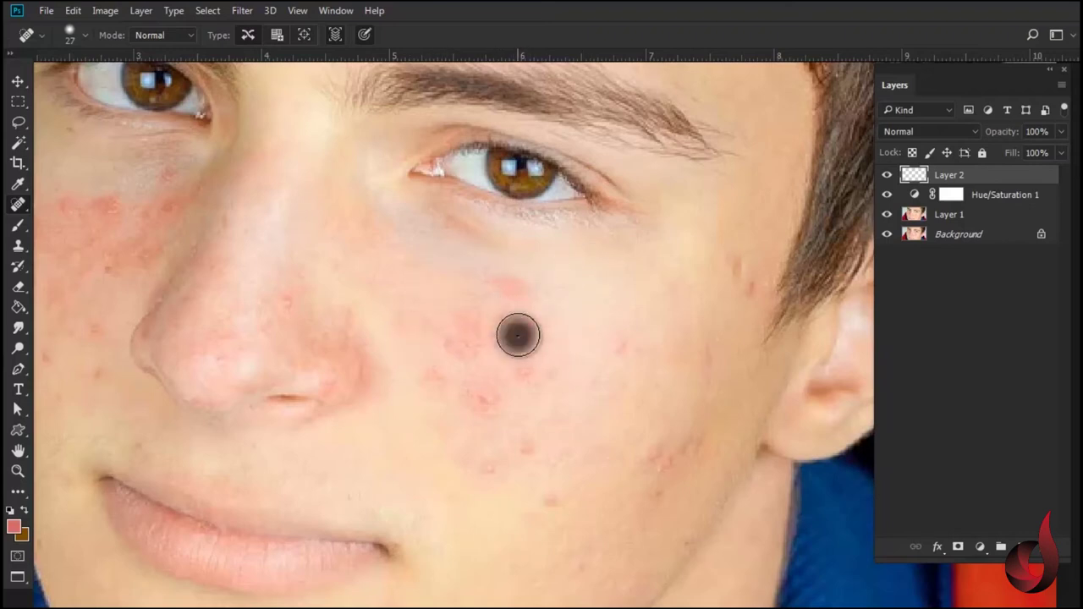
{"action": "left_click", "coordinate": [516, 292]}
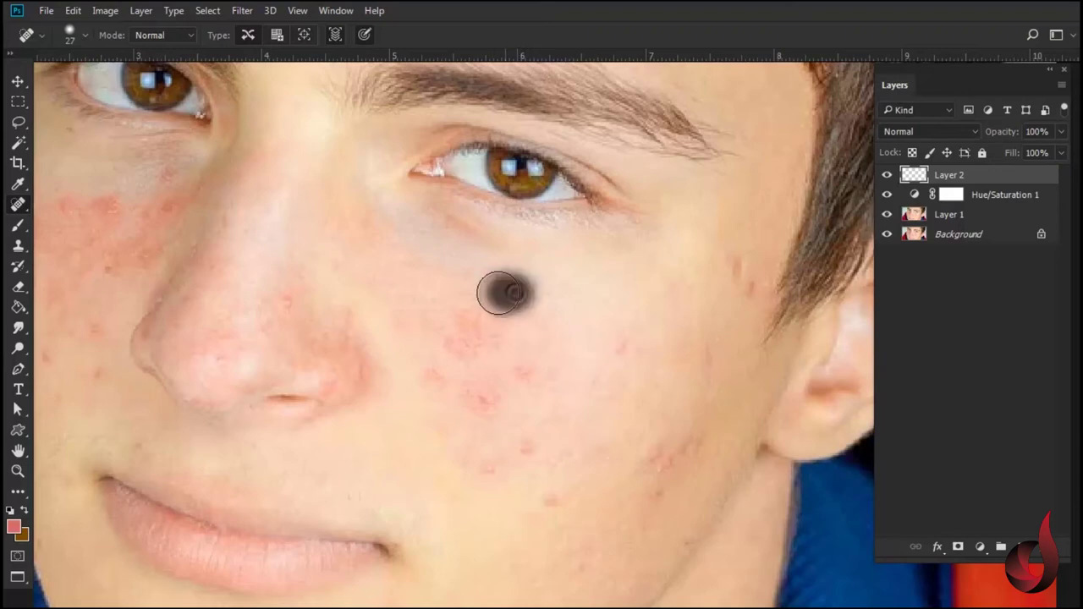
{"action": "mouse_move", "coordinate": [474, 322]}
{"action": "left_mouse_down"}
{"action": "mouse_move", "coordinate": [496, 325]}
{"action": "mouse_move", "coordinate": [413, 316]}
{"action": "left_mouse_up"}
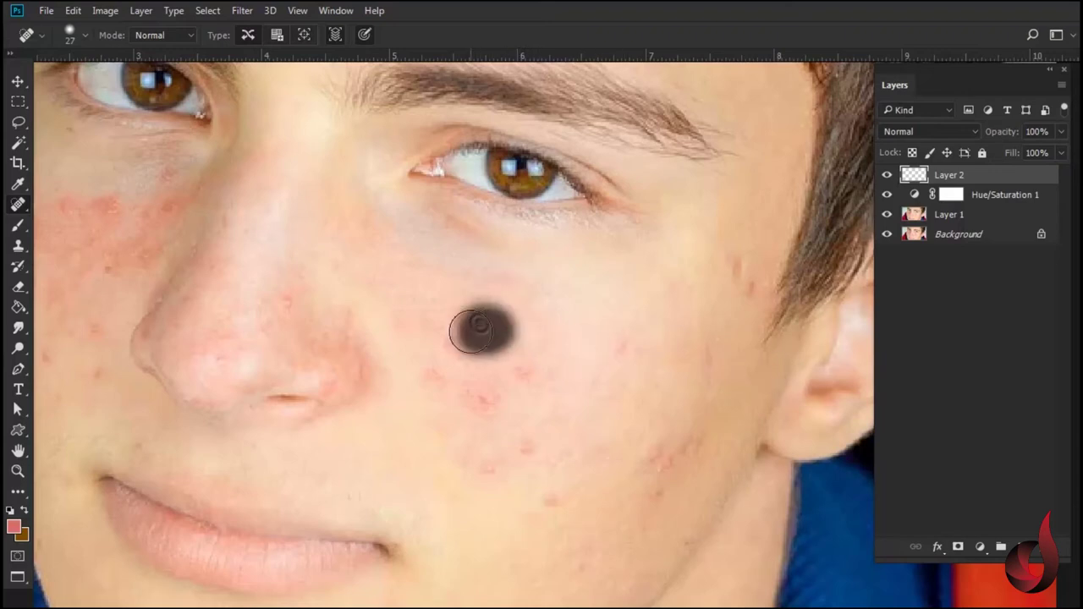
{"action": "left_click", "coordinate": [433, 371]}
{"action": "left_click", "coordinate": [484, 394]}
{"action": "left_click", "coordinate": [495, 328]}
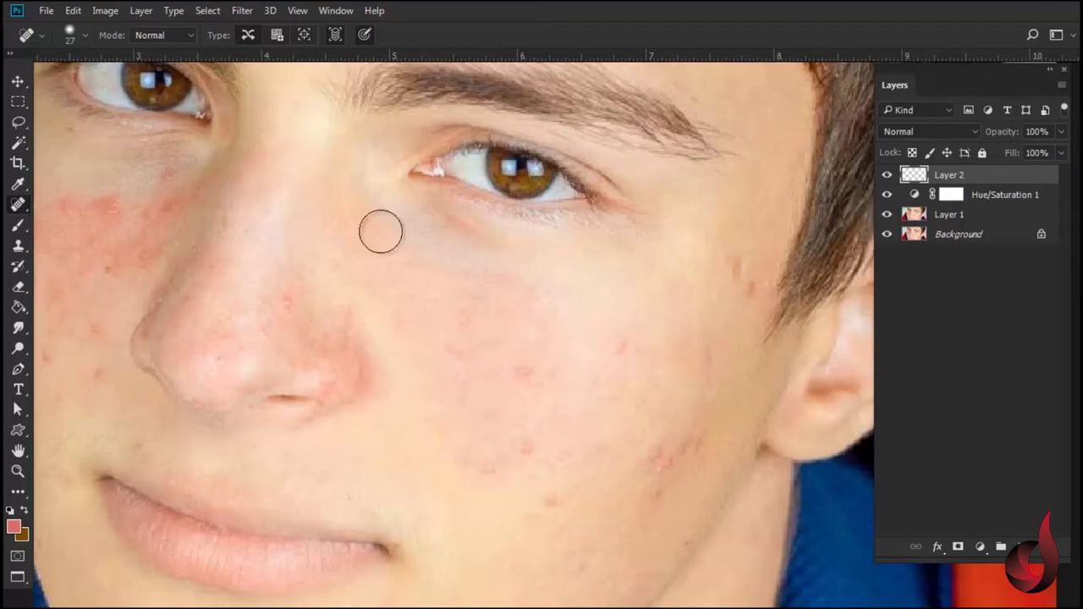
{"action": "left_click", "coordinate": [521, 372]}
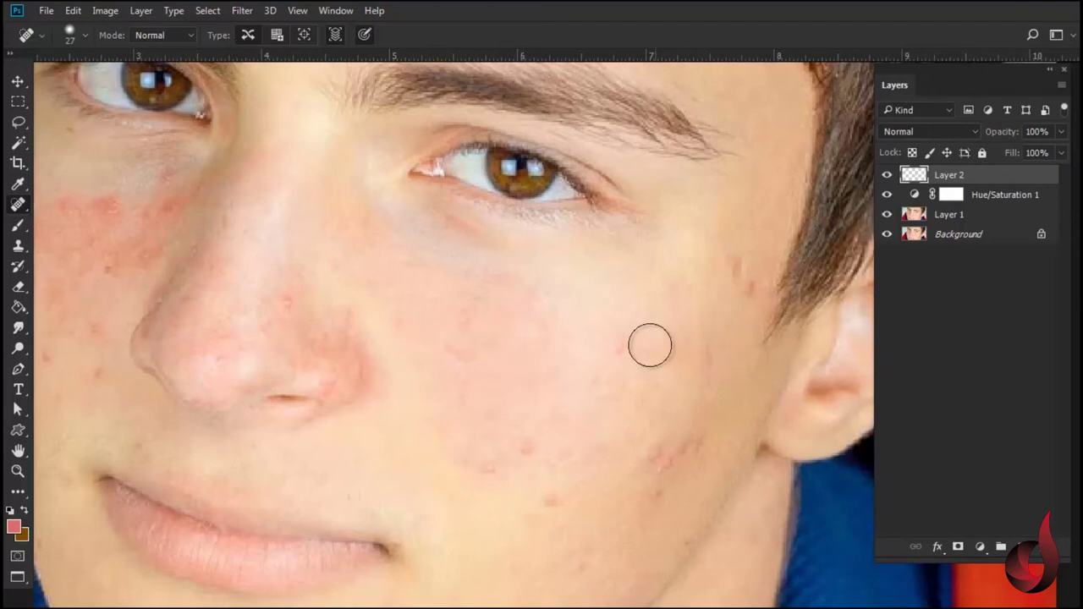
Step: Heal the blemishes on the outer cheek and near the hairline
{"action": "left_click", "coordinate": [623, 346]}
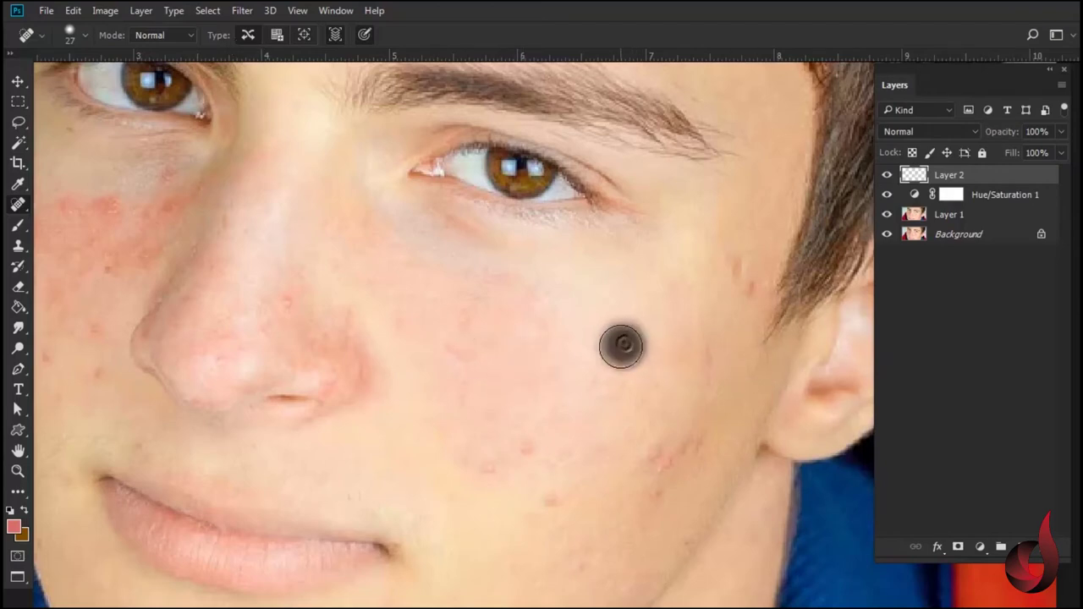
{"action": "left_click", "coordinate": [742, 275]}
{"action": "left_click", "coordinate": [705, 359]}
{"action": "left_click", "coordinate": [735, 286]}
{"action": "left_click", "coordinate": [709, 364]}
{"action": "left_click", "coordinate": [748, 279]}
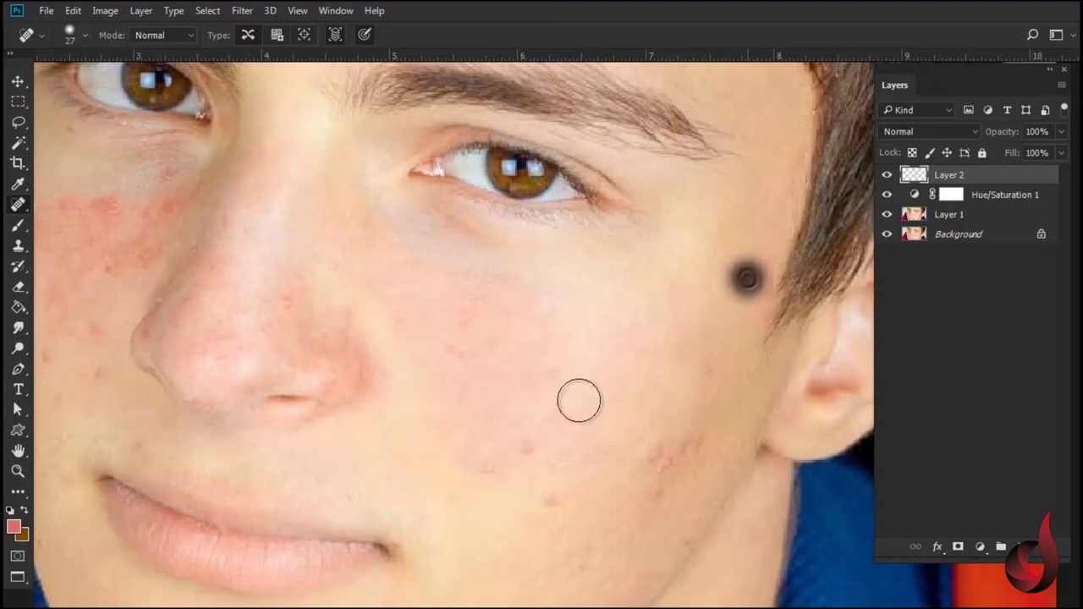
{"action": "right_click", "coordinate": [555, 339], "text": "alt"}
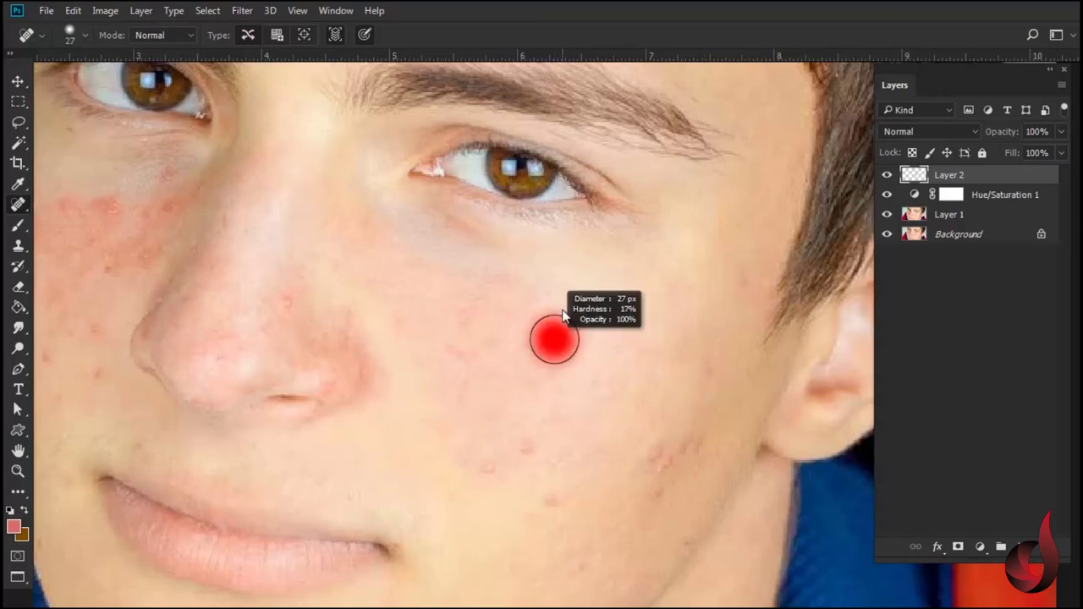
{"action": "left_click", "coordinate": [709, 369]}
{"action": "left_click", "coordinate": [740, 281]}
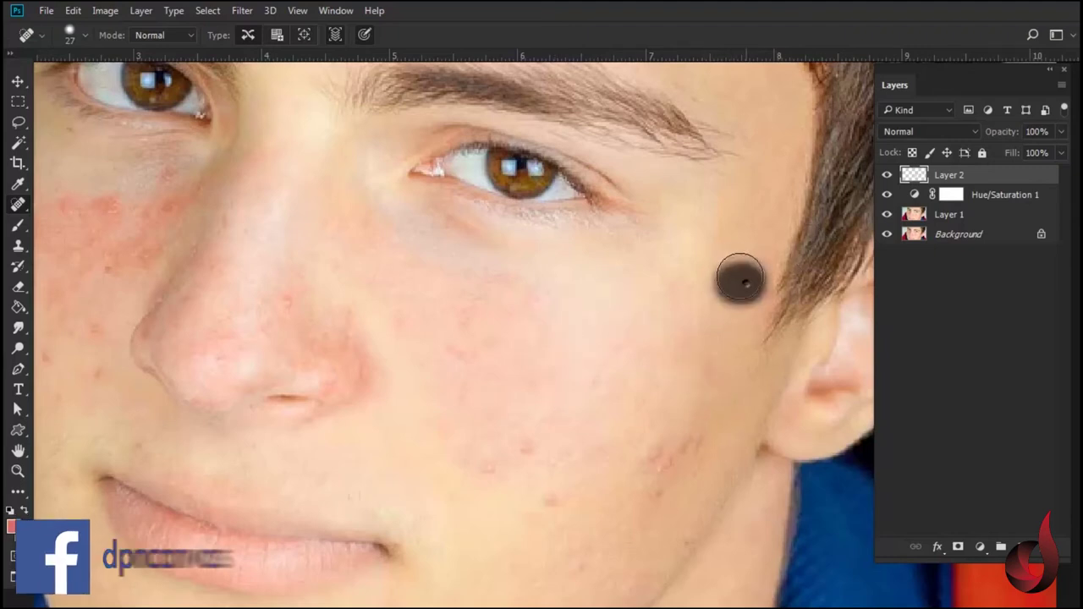
{"action": "left_click_drag", "start_coordinate": [686, 438], "coordinate": [669, 405]}
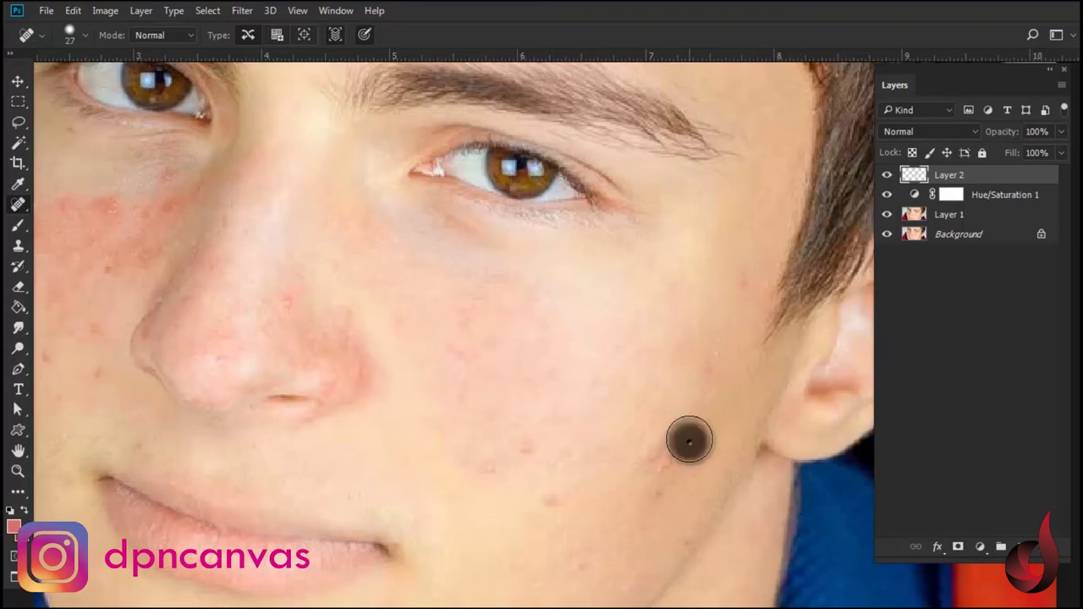
{"action": "left_click", "coordinate": [705, 370]}
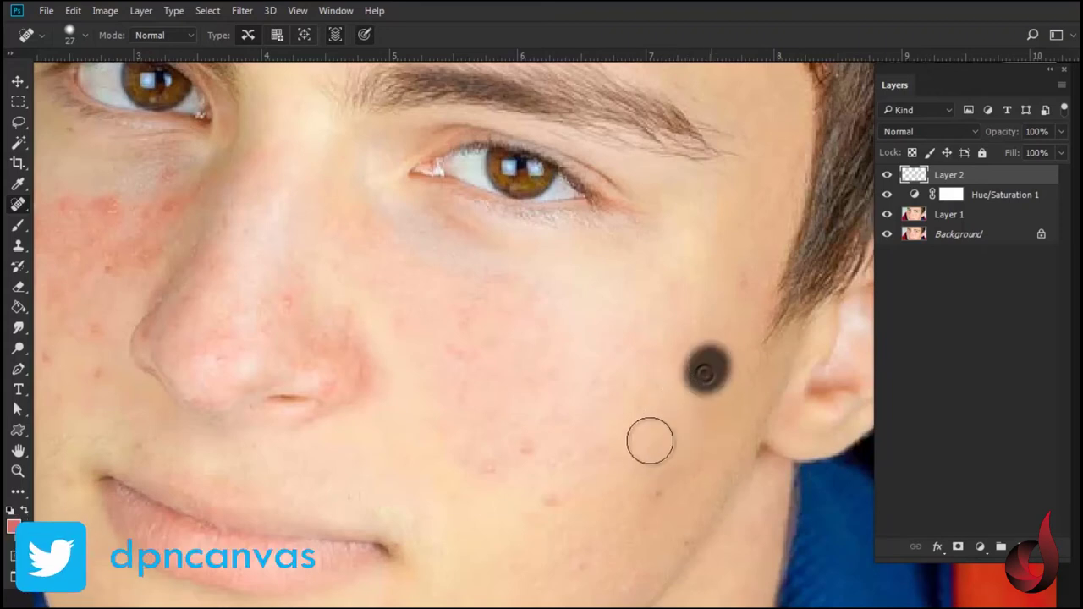
Step: Heal the red spots on the lower cheek, jaw, chin and beside the nose
{"action": "left_click", "coordinate": [527, 445]}
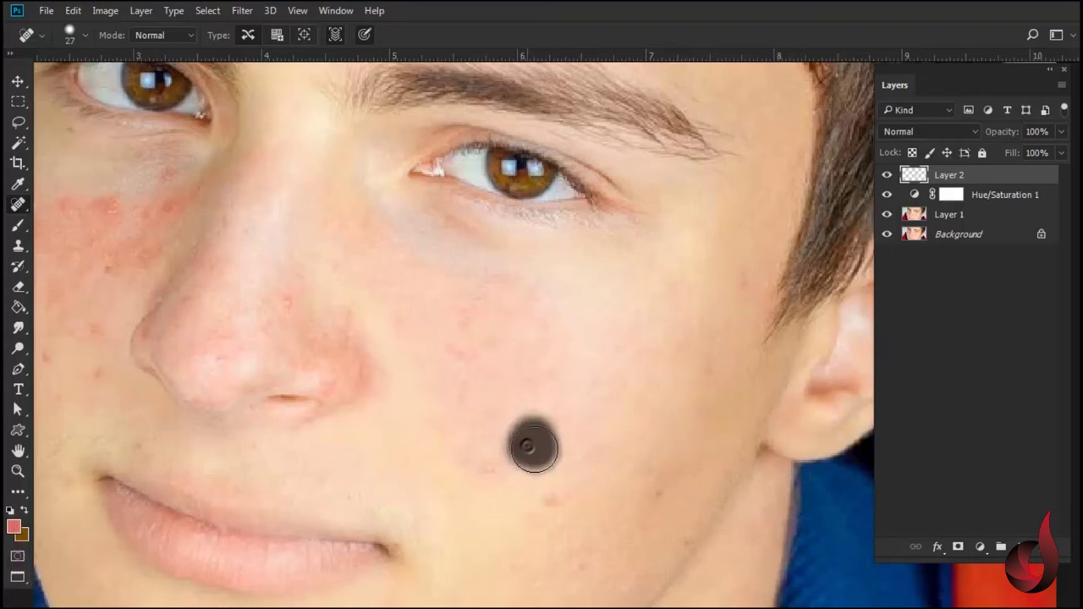
{"action": "left_click", "coordinate": [496, 466]}
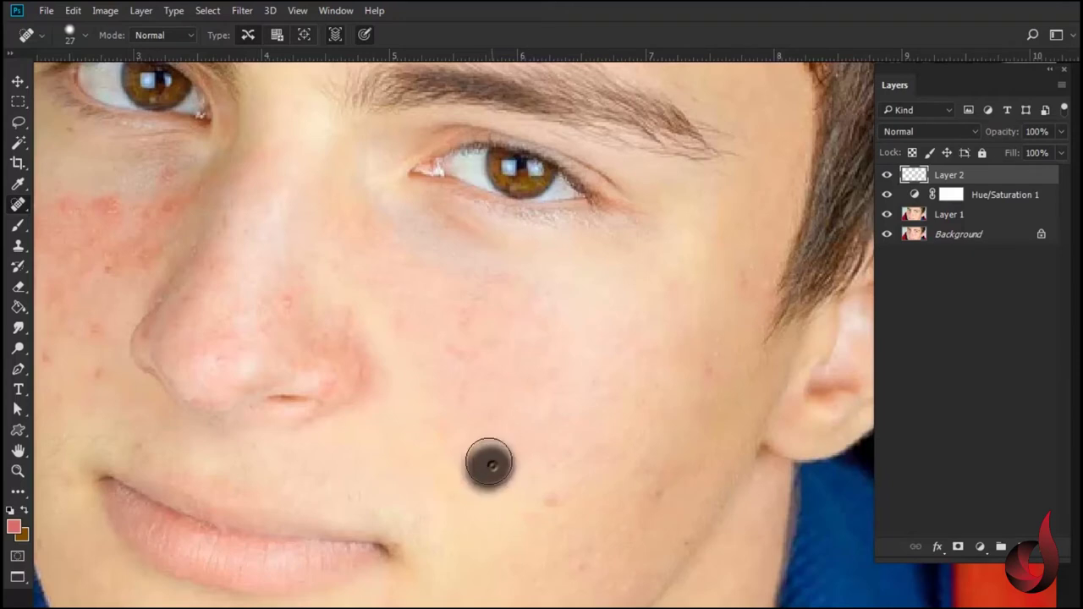
{"action": "left_click", "coordinate": [546, 501]}
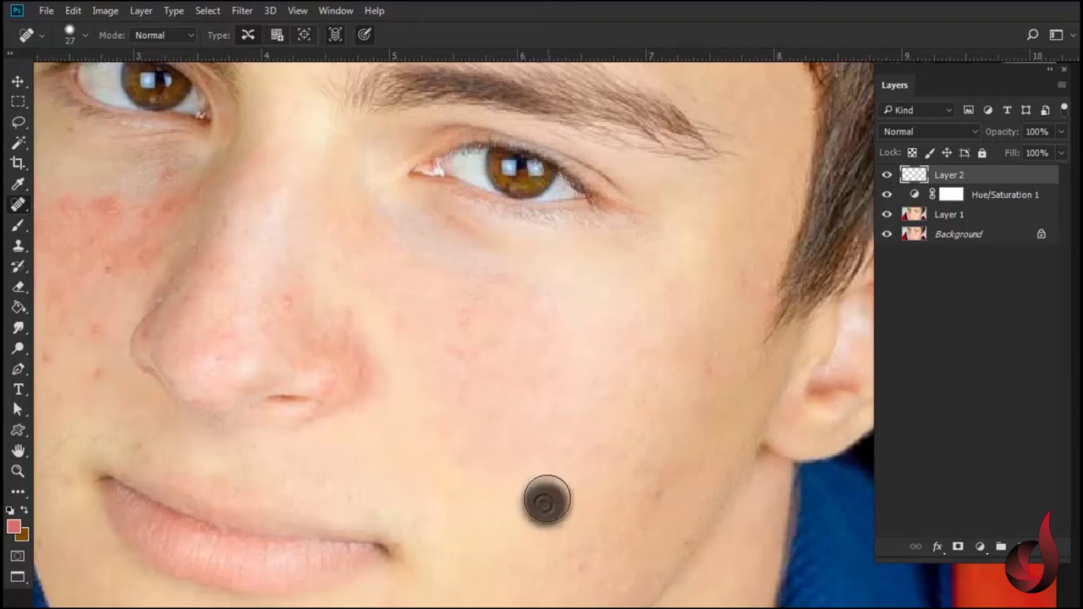
{"action": "left_click", "coordinate": [582, 561]}
{"action": "left_click", "coordinate": [458, 352]}
{"action": "left_click", "coordinate": [472, 312]}
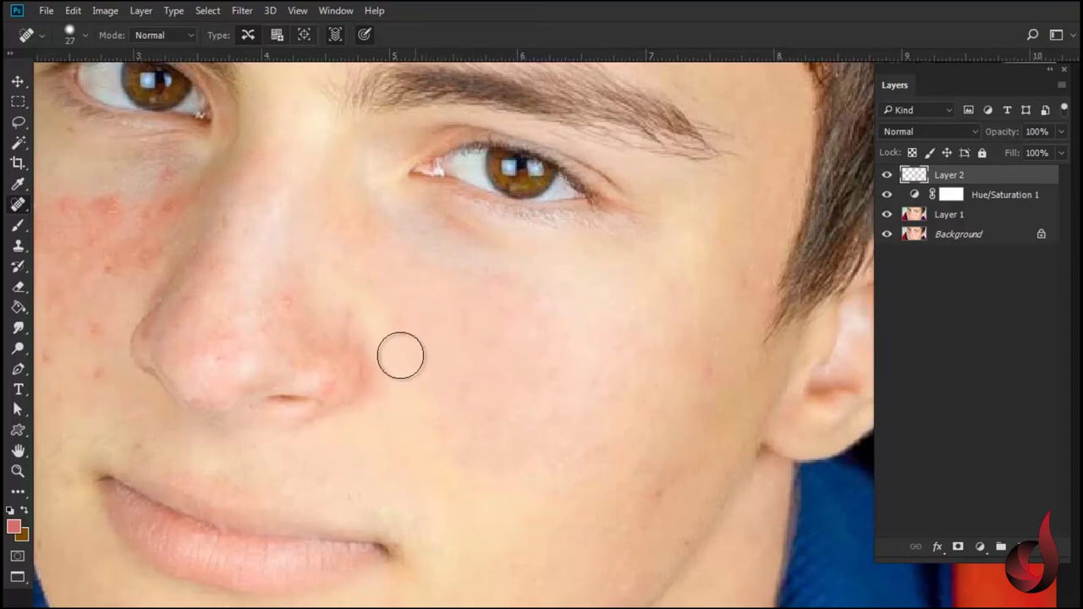
{"action": "left_click_drag", "start_coordinate": [367, 372], "coordinate": [525, 416]}
{"action": "left_click", "coordinate": [264, 249]}
Step: Heal the redness across the left cheek, under the eye and beside the nose
{"action": "left_click", "coordinate": [218, 255]}
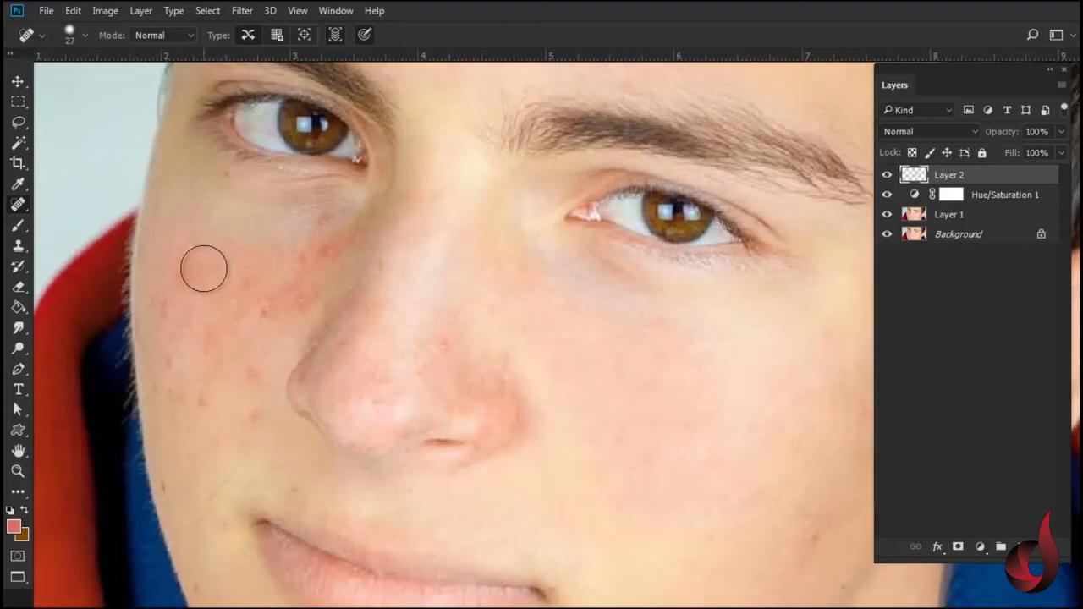
{"action": "left_click_drag", "start_coordinate": [203, 267], "coordinate": [184, 289]}
{"action": "mouse_move", "coordinate": [254, 283]}
{"action": "left_mouse_down"}
{"action": "mouse_move", "coordinate": [249, 245]}
{"action": "mouse_move", "coordinate": [319, 227]}
{"action": "mouse_move", "coordinate": [283, 322]}
{"action": "mouse_move", "coordinate": [319, 254]}
{"action": "left_mouse_up"}
{"action": "left_click_drag", "start_coordinate": [355, 223], "coordinate": [295, 293]}
{"action": "left_click", "coordinate": [250, 266]}
{"action": "left_click_drag", "start_coordinate": [347, 221], "coordinate": [305, 316]}
{"action": "left_click_drag", "start_coordinate": [239, 342], "coordinate": [251, 397]}
{"action": "left_click", "coordinate": [211, 342]}
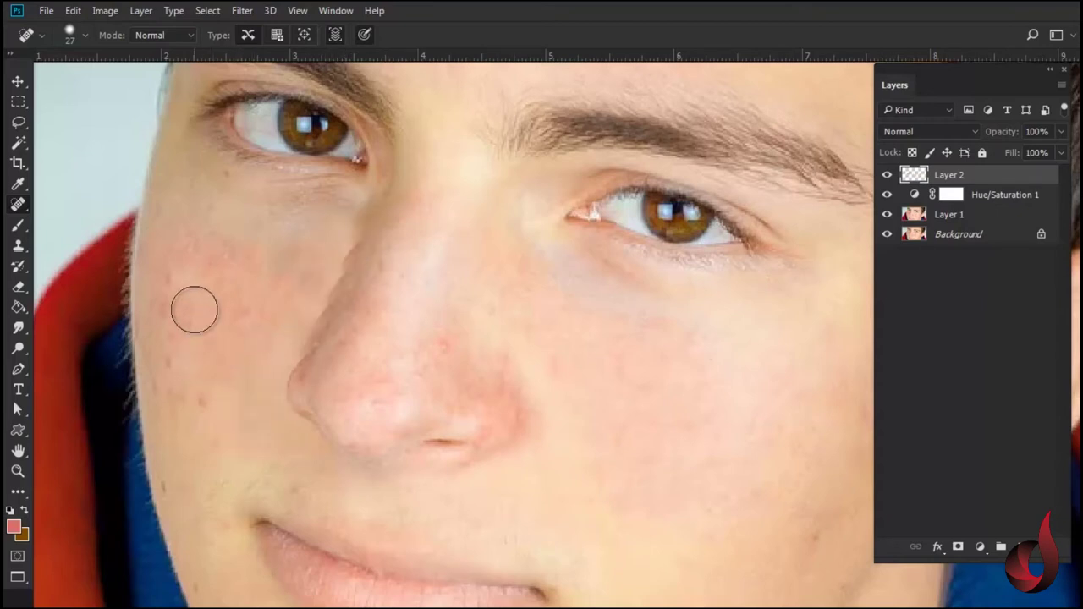
{"action": "left_click", "coordinate": [171, 319]}
{"action": "left_click", "coordinate": [169, 280]}
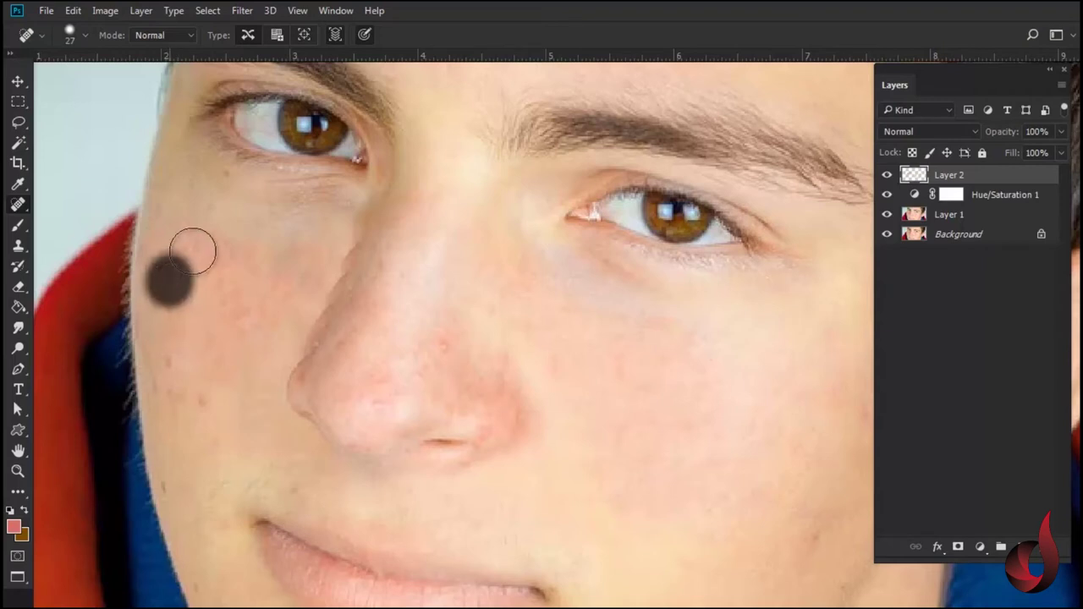
{"action": "mouse_move", "coordinate": [193, 260]}
{"action": "left_mouse_down"}
{"action": "mouse_move", "coordinate": [242, 255]}
{"action": "mouse_move", "coordinate": [284, 309]}
{"action": "left_mouse_up"}
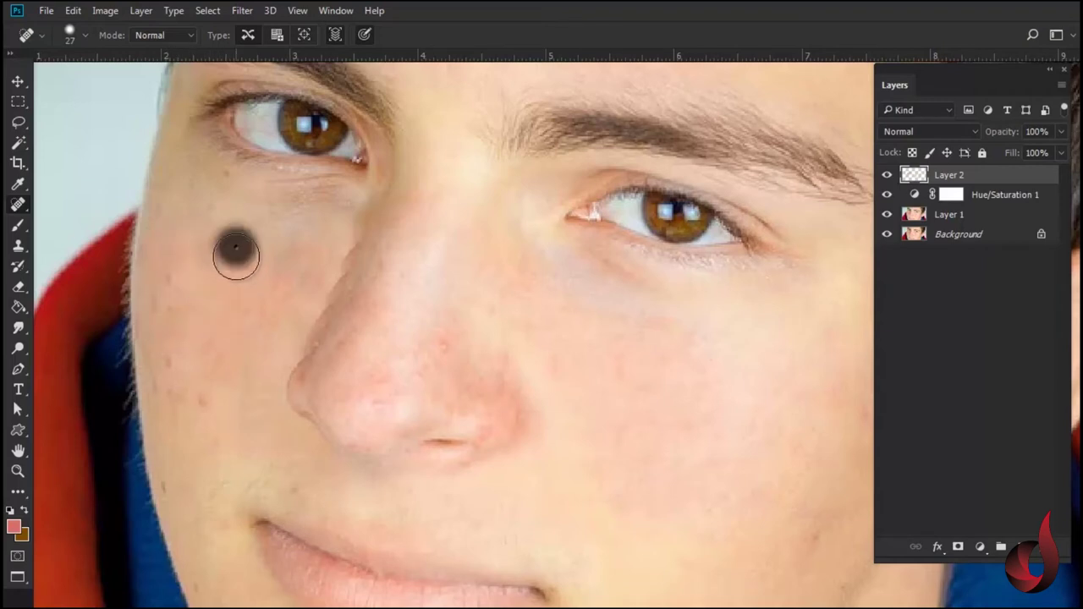
{"action": "left_click", "coordinate": [265, 289]}
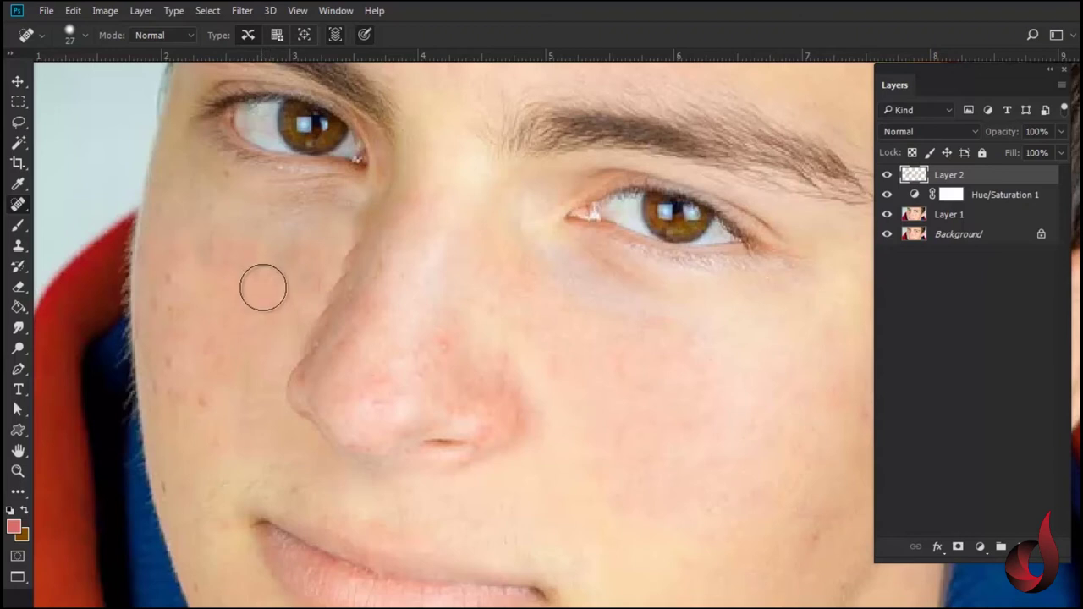
Step: Set the healing brush hardness to 64% and heal the spots on the outer left cheek
{"action": "left_click_drag", "start_coordinate": [264, 291], "coordinate": [269, 355]}
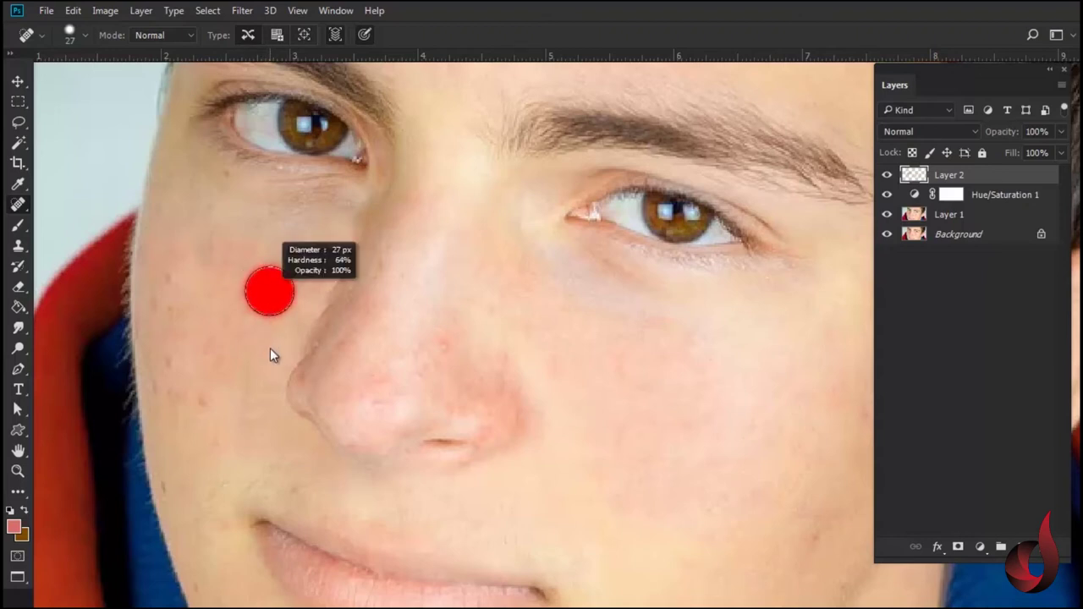
{"action": "left_click", "coordinate": [200, 397]}
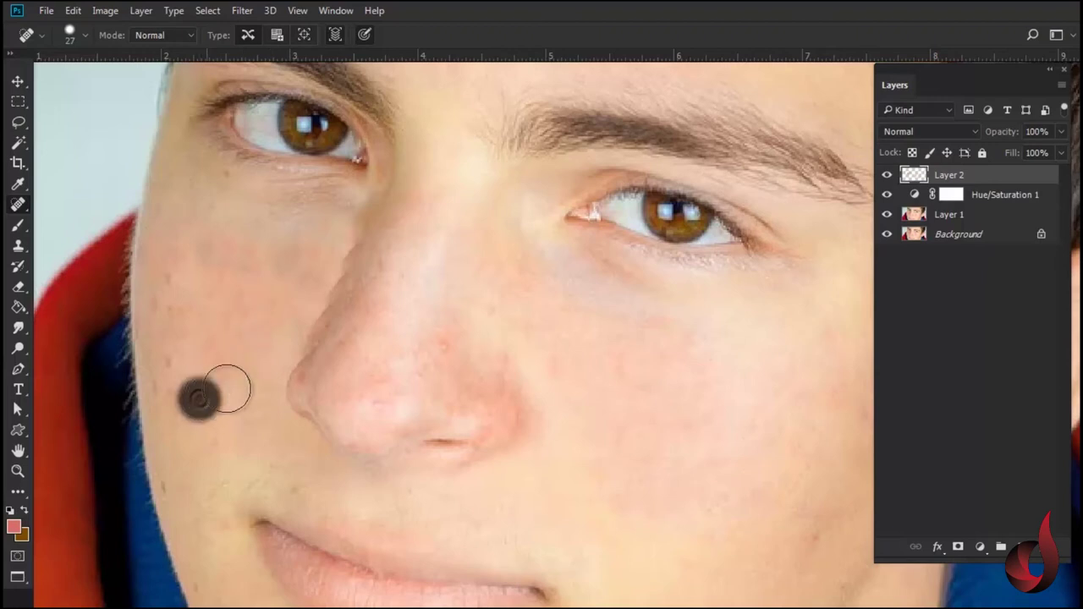
{"action": "left_click", "coordinate": [172, 369]}
{"action": "left_click", "coordinate": [175, 363]}
{"action": "left_click", "coordinate": [178, 387]}
{"action": "left_click", "coordinate": [172, 348]}
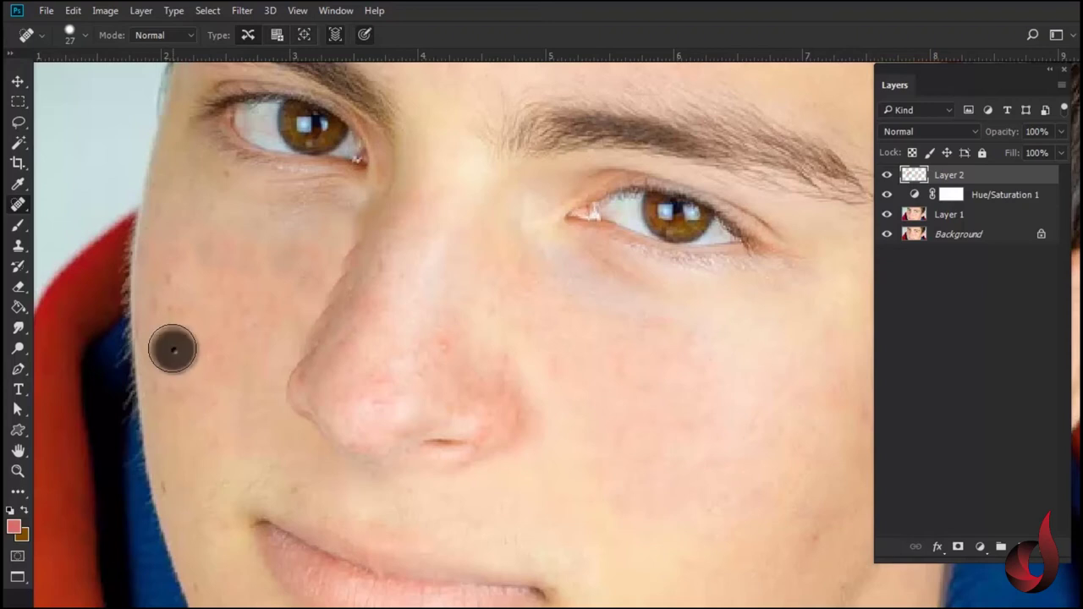
{"action": "left_click", "coordinate": [181, 301]}
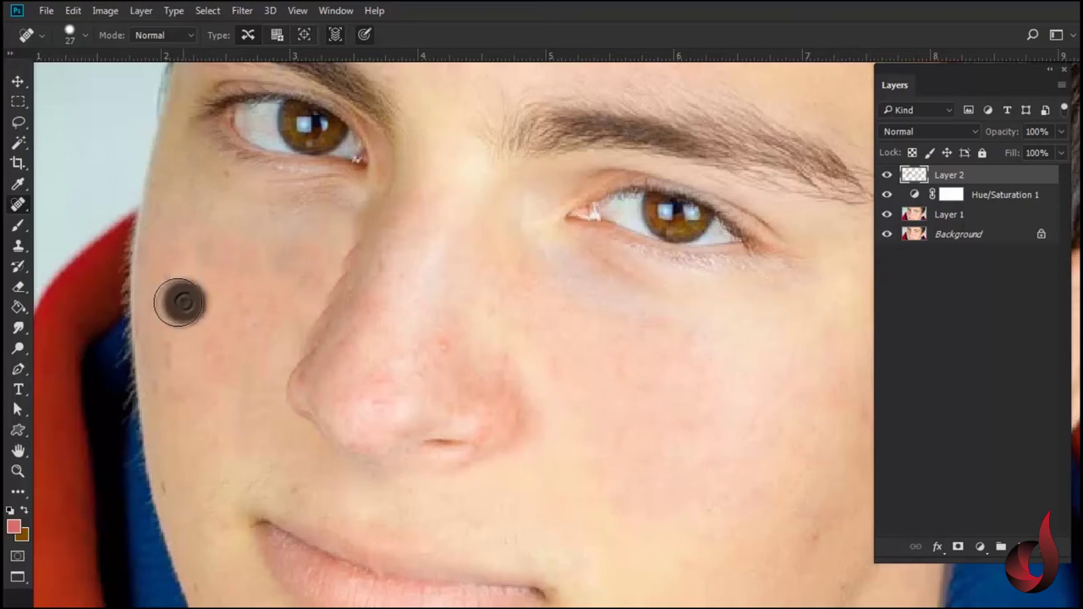
{"action": "left_click", "coordinate": [176, 274]}
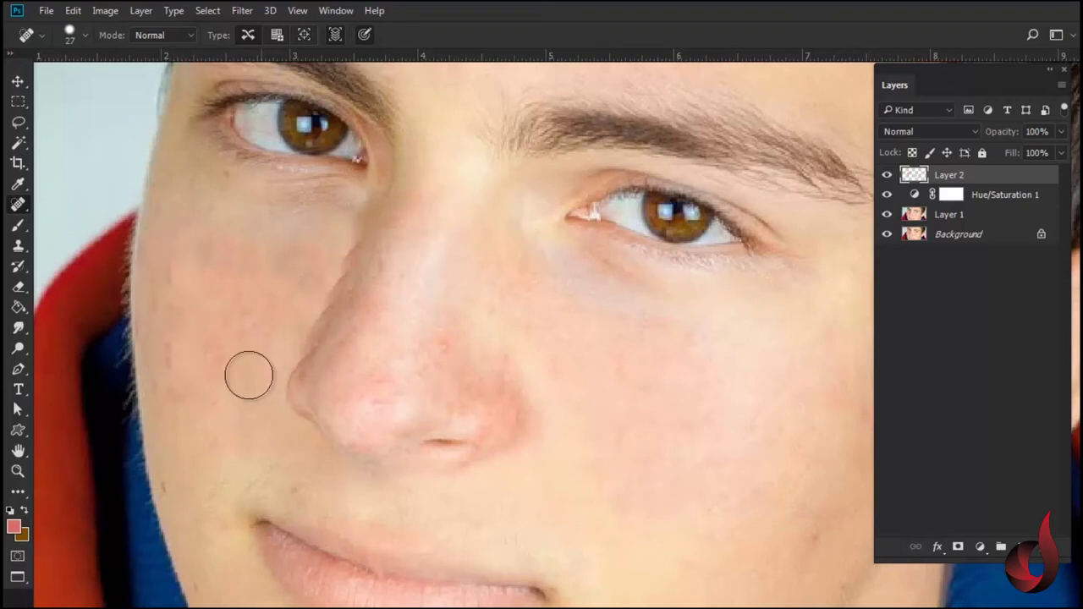
{"action": "left_click", "coordinate": [239, 271]}
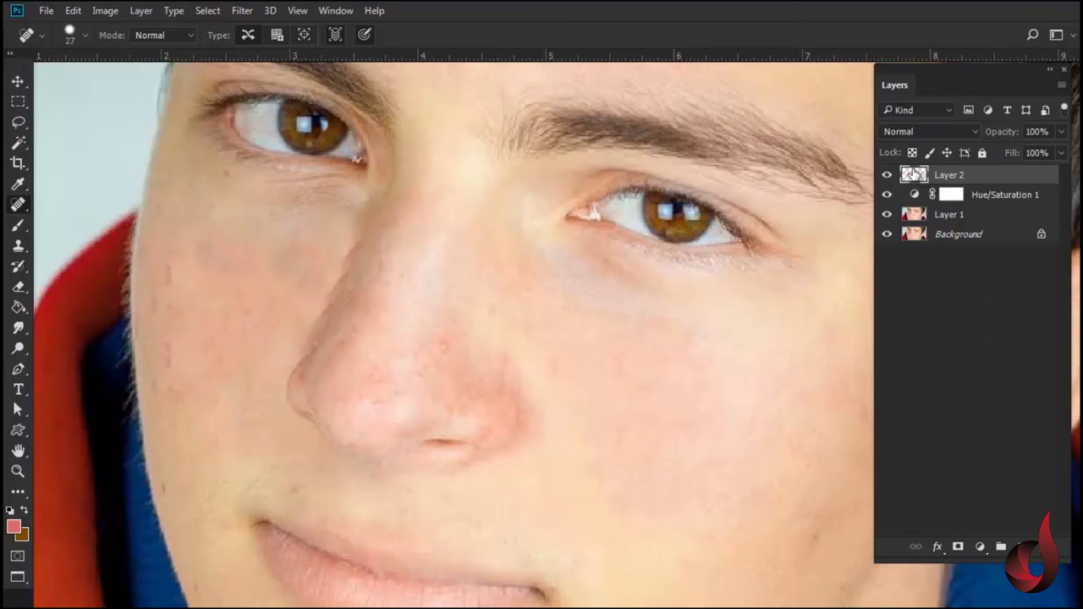
Step: Heal the remaining left-cheek spots and the redness along the nose, then view the whole face
{"action": "left_click", "coordinate": [213, 435]}
{"action": "left_click", "coordinate": [160, 278]}
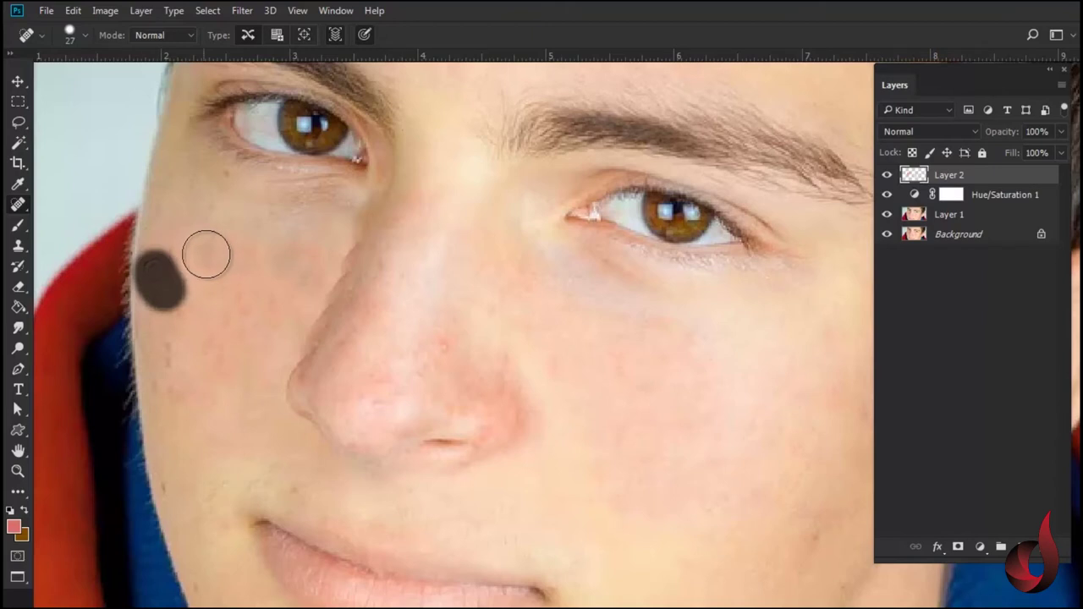
{"action": "left_click", "coordinate": [171, 260]}
{"action": "left_click_drag", "start_coordinate": [223, 244], "coordinate": [258, 245]}
{"action": "left_click", "coordinate": [164, 358]}
{"action": "left_click_drag", "start_coordinate": [342, 224], "coordinate": [309, 320]}
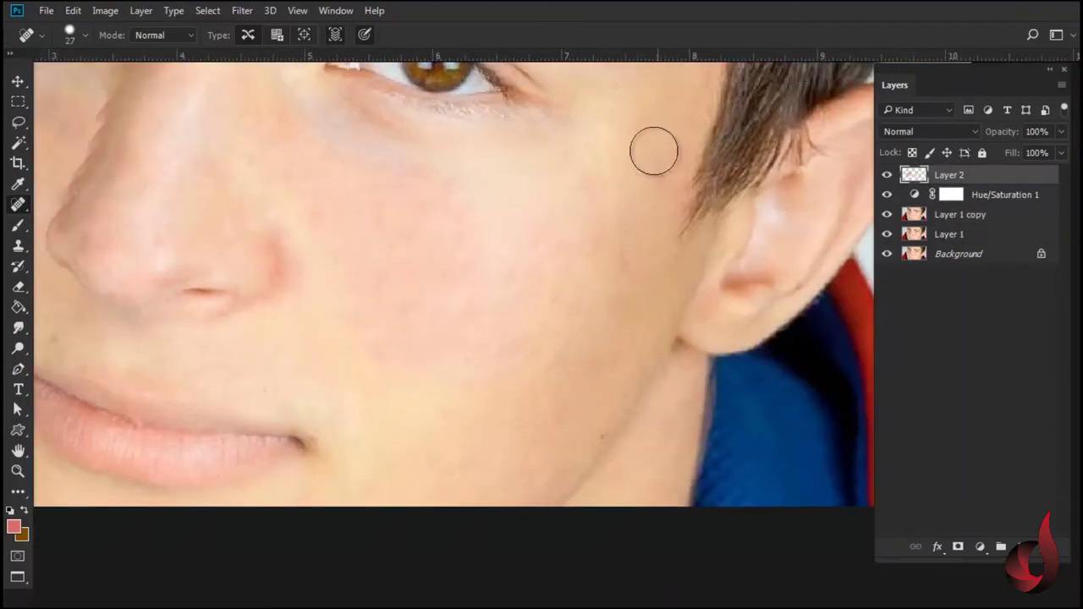
{"action": "left_click_drag", "start_coordinate": [422, 198], "coordinate": [572, 375]}
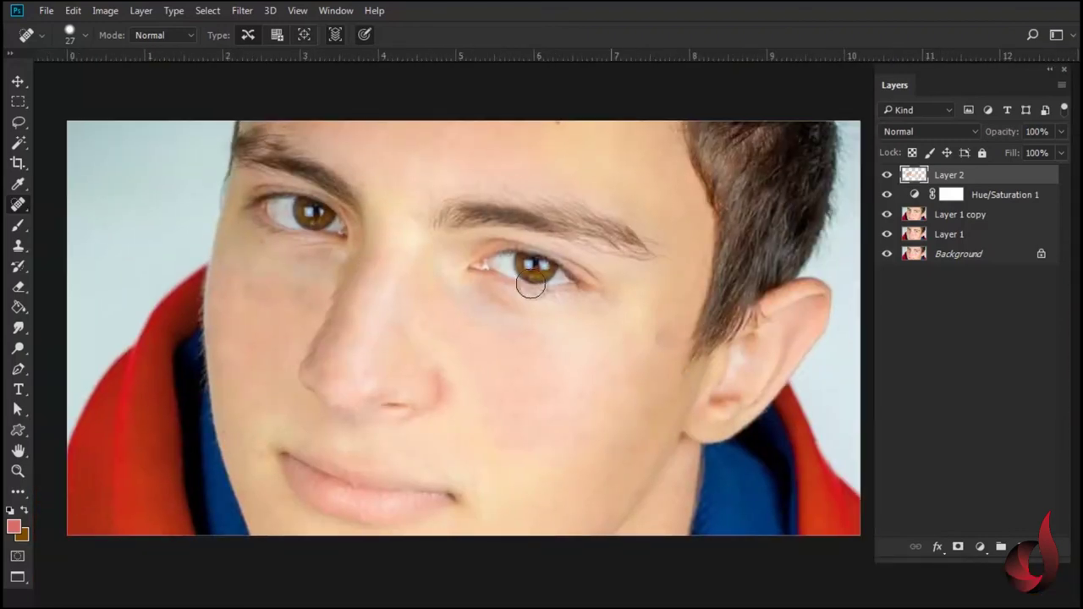
Step: Heal one last blemish beside the nose and group all retouching layers into Group 1
{"action": "left_click", "coordinate": [597, 408]}
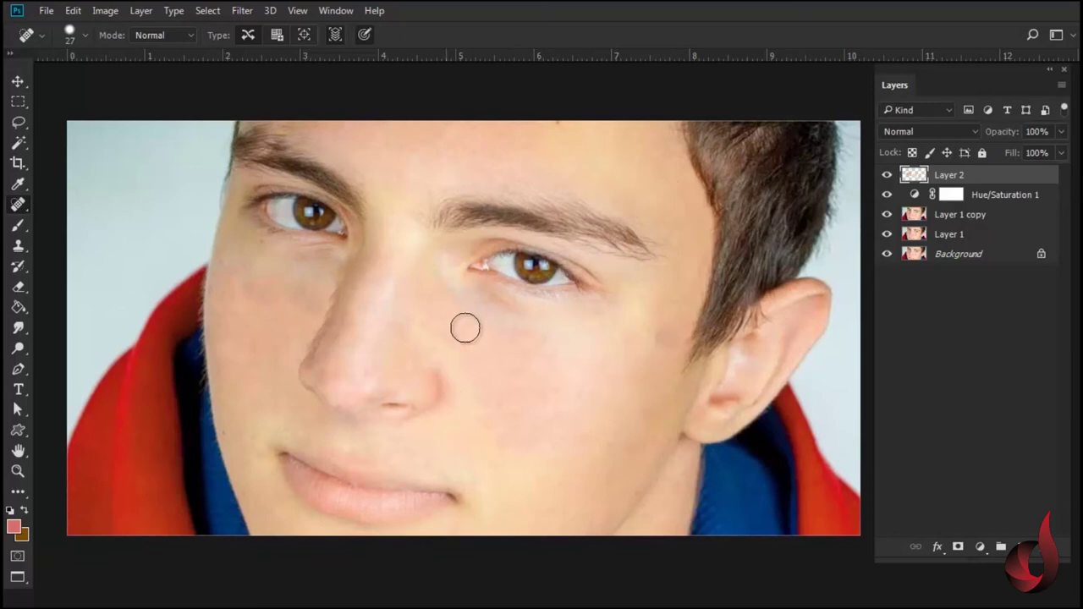
{"action": "left_click", "coordinate": [948, 230], "text": "shift"}
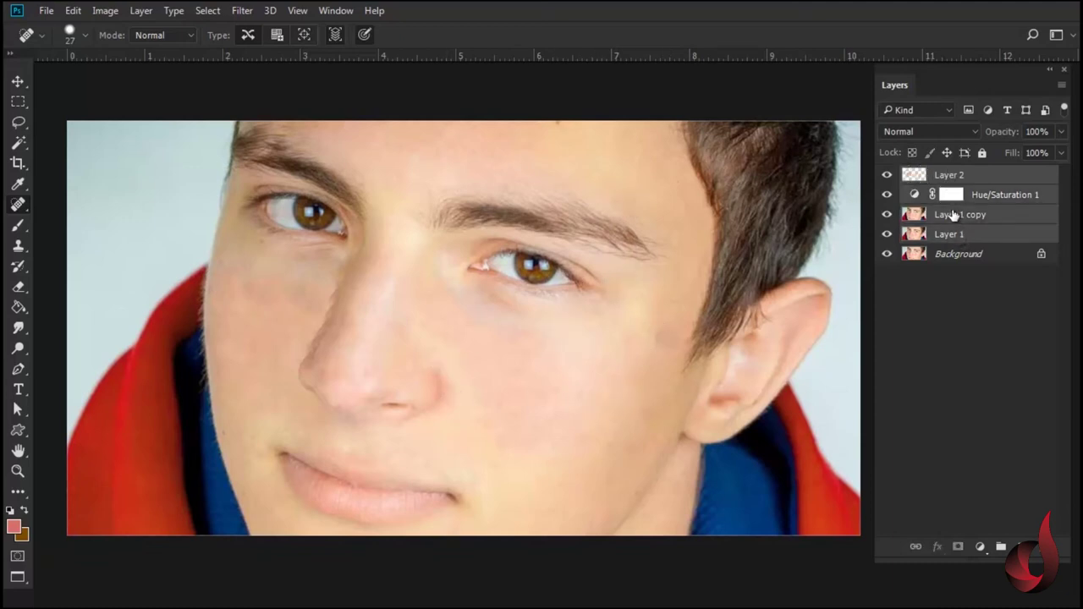
{"action": "key", "text": "ctrl+g"}
Step: Toggle Group 1 on and off to compare, leaving it hidden
{"action": "left_click", "coordinate": [887, 175]}
{"action": "left_click", "coordinate": [887, 174]}
{"action": "left_click", "coordinate": [887, 174]}
{"action": "left_click", "coordinate": [887, 174]}
{"action": "left_click", "coordinate": [887, 174]}
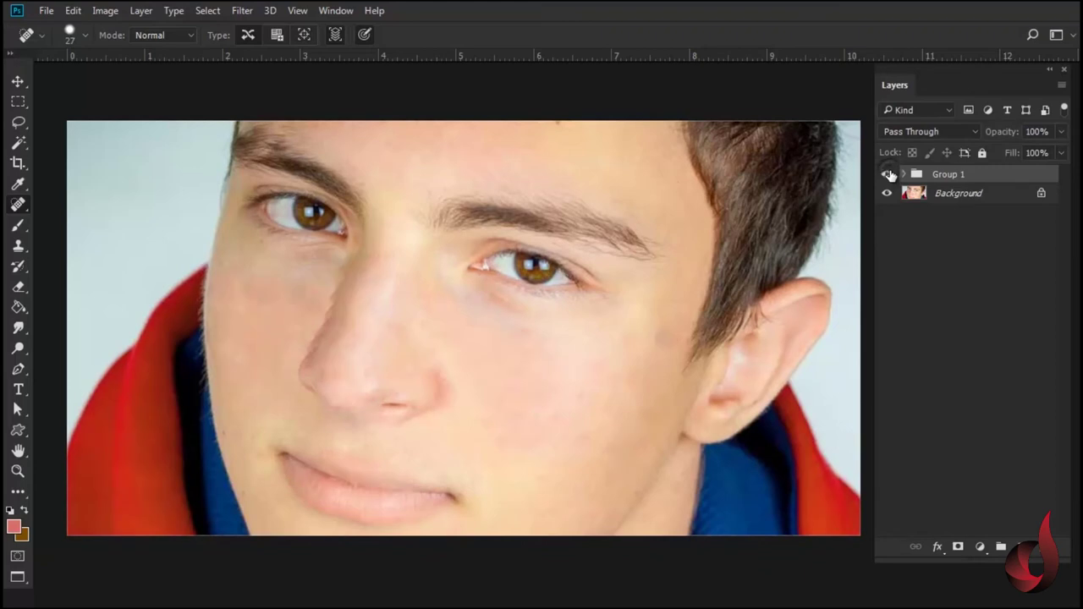
{"action": "left_click", "coordinate": [887, 174]}
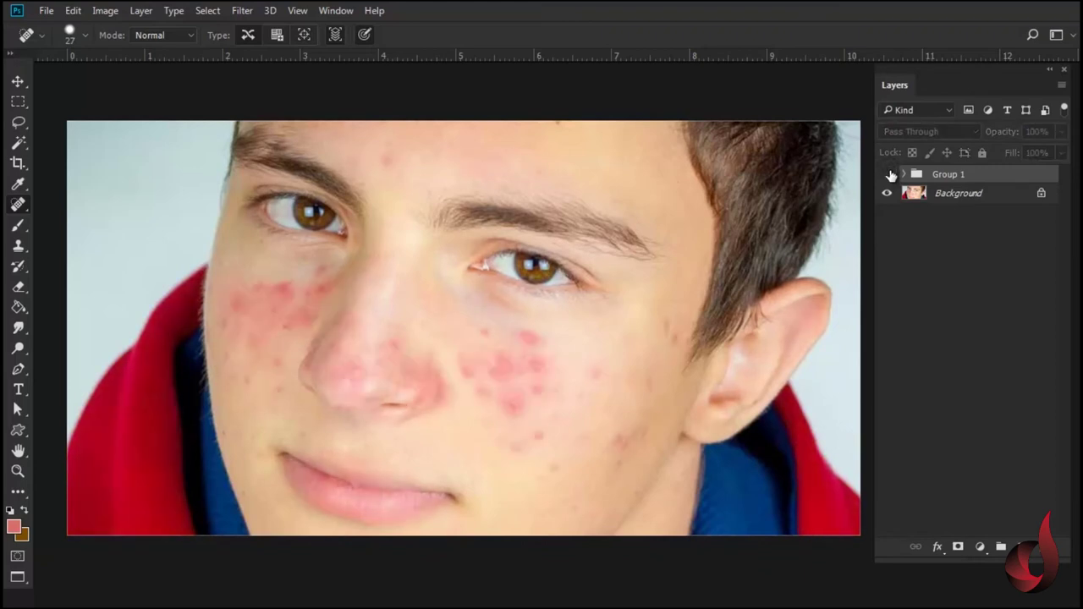
{"action": "left_click", "coordinate": [888, 175]}
{"action": "left_click", "coordinate": [887, 175]}
Step: Add empty Layer 3 above Group 1, show and expand the group, and target the Hue/Saturation mask
{"action": "key", "text": "ctrl+shift+n"}
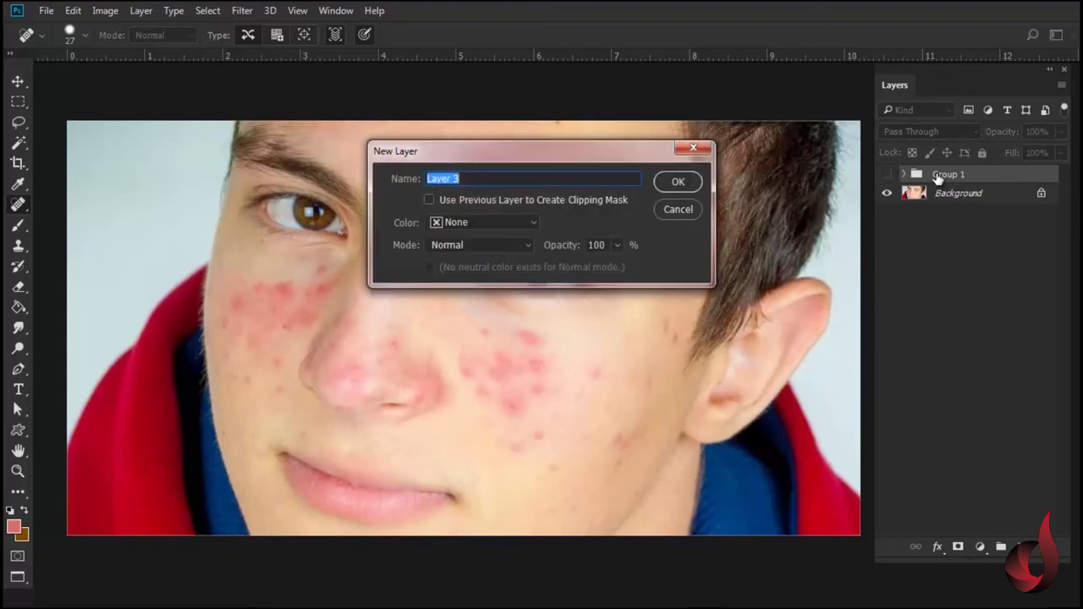
{"action": "key", "text": "Return"}
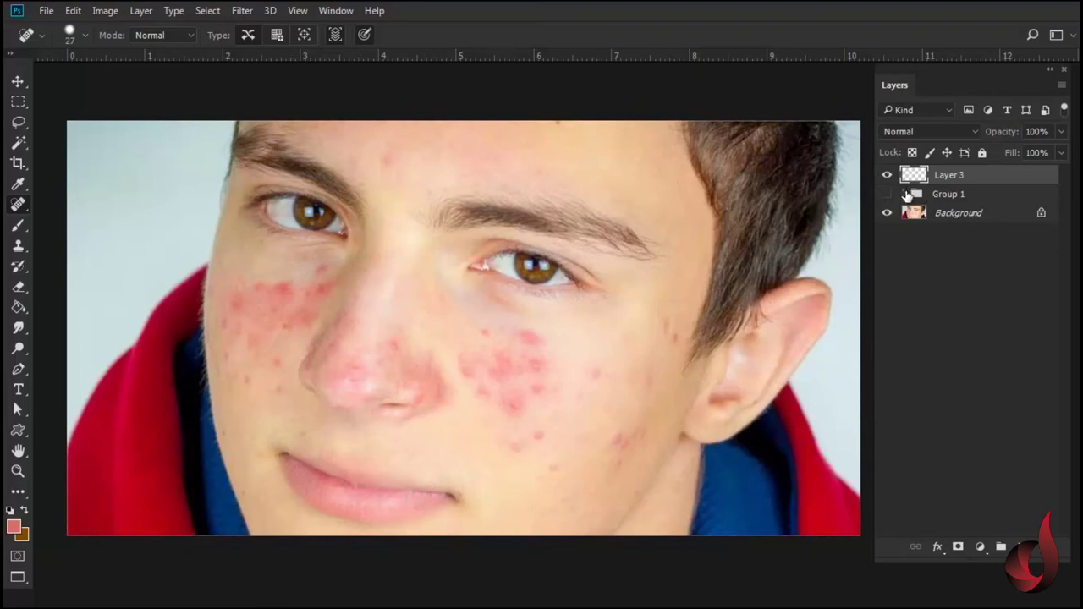
{"action": "left_click", "coordinate": [905, 194]}
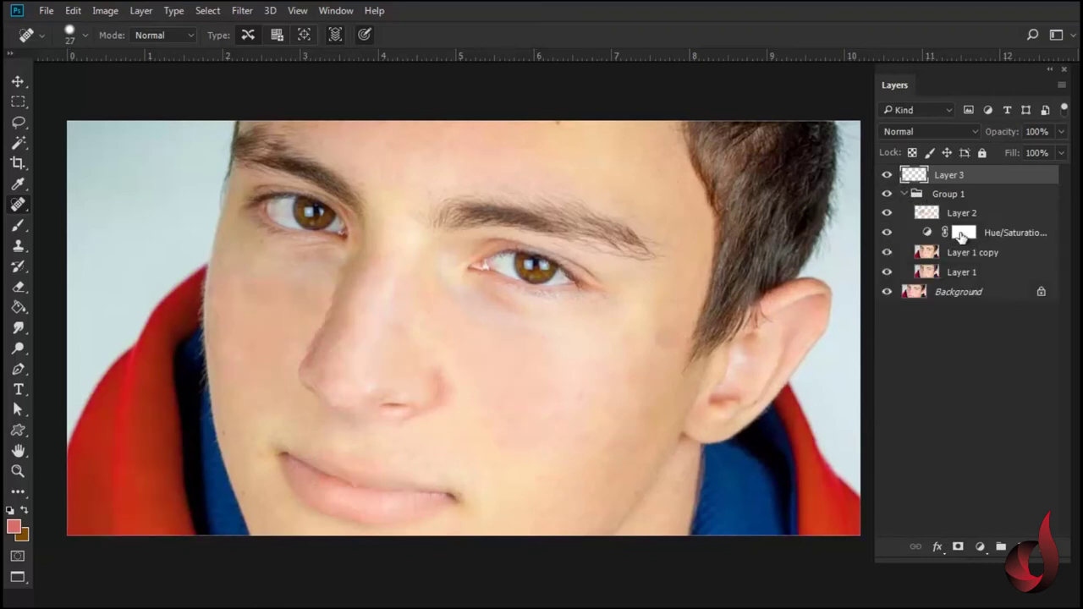
{"action": "left_click", "coordinate": [963, 234]}
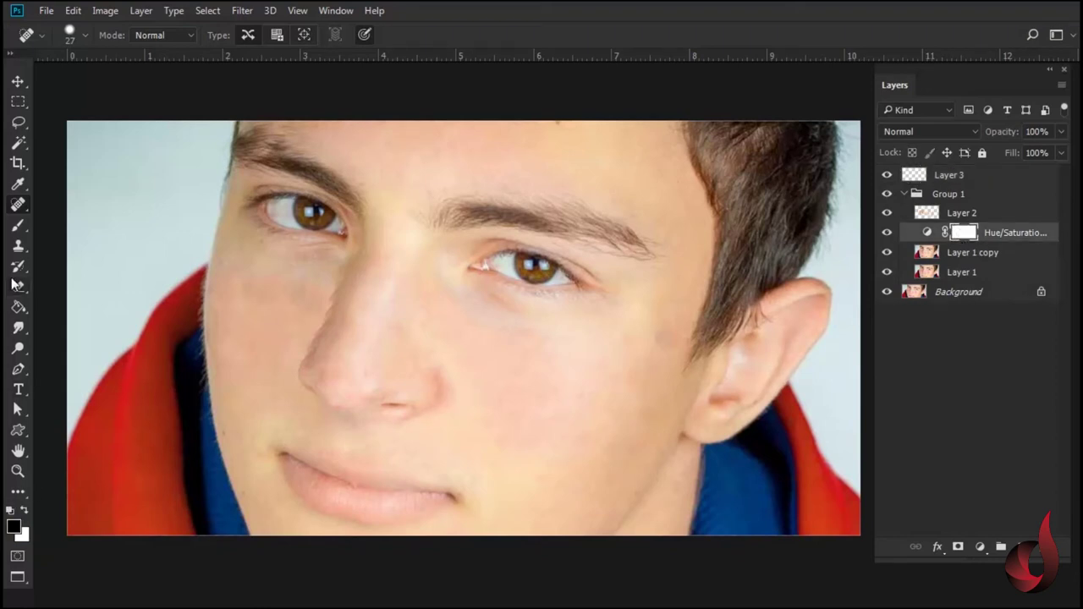
Step: With a 35 px brush at 38% flow, paint the mask over the lip corner and ear top
{"action": "left_click", "coordinate": [18, 226]}
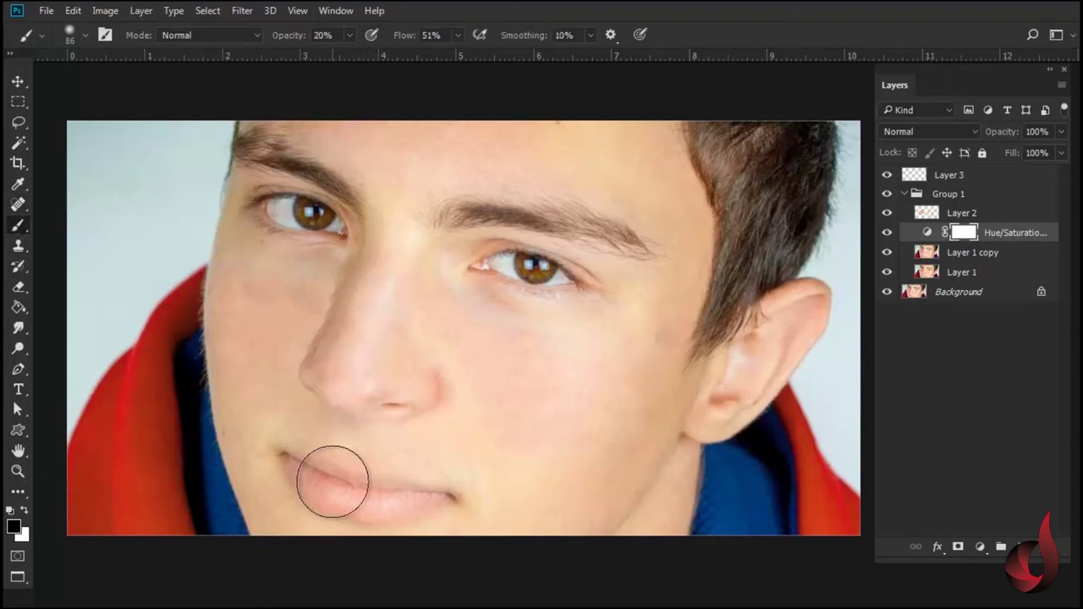
{"action": "left_click_drag", "start_coordinate": [352, 442], "coordinate": [325, 443]}
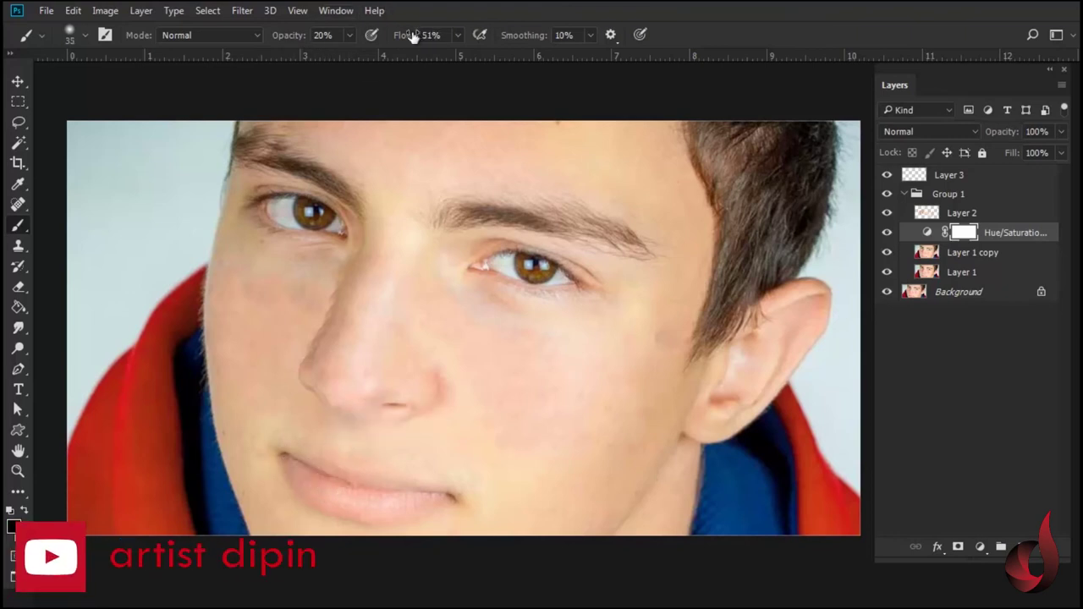
{"action": "left_click_drag", "start_coordinate": [411, 35], "coordinate": [402, 38]}
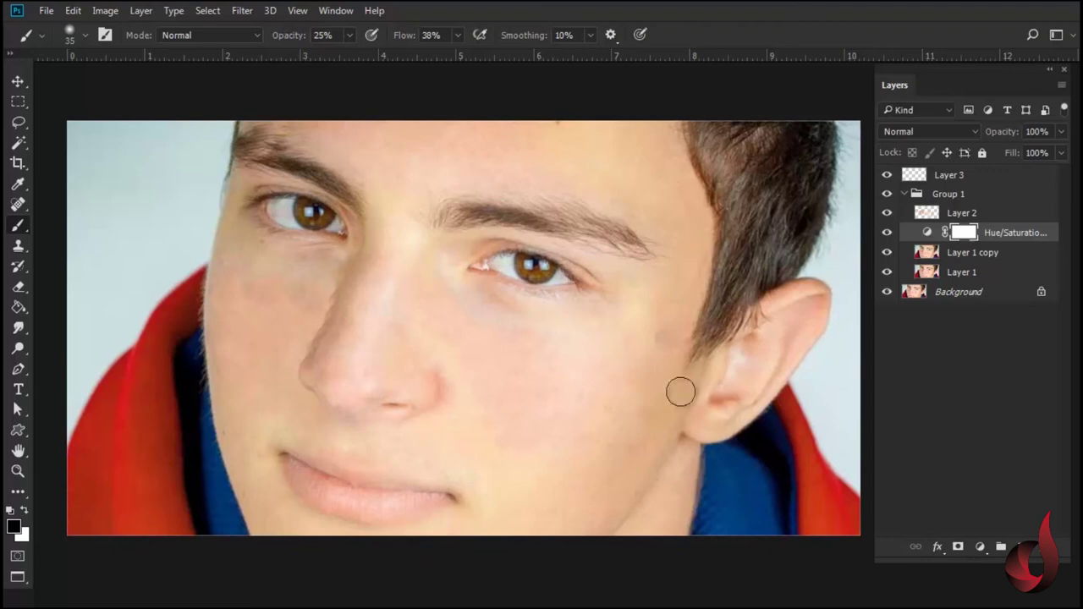
{"action": "mouse_move", "coordinate": [302, 475]}
{"action": "left_mouse_down"}
{"action": "mouse_move", "coordinate": [321, 487]}
{"action": "mouse_move", "coordinate": [351, 483]}
{"action": "mouse_move", "coordinate": [328, 484]}
{"action": "mouse_move", "coordinate": [346, 494]}
{"action": "mouse_move", "coordinate": [422, 498]}
{"action": "mouse_move", "coordinate": [321, 459]}
{"action": "mouse_move", "coordinate": [316, 479]}
{"action": "mouse_move", "coordinate": [370, 509]}
{"action": "mouse_move", "coordinate": [387, 503]}
{"action": "mouse_move", "coordinate": [316, 483]}
{"action": "mouse_move", "coordinate": [290, 462]}
{"action": "mouse_move", "coordinate": [362, 503]}
{"action": "left_mouse_up"}
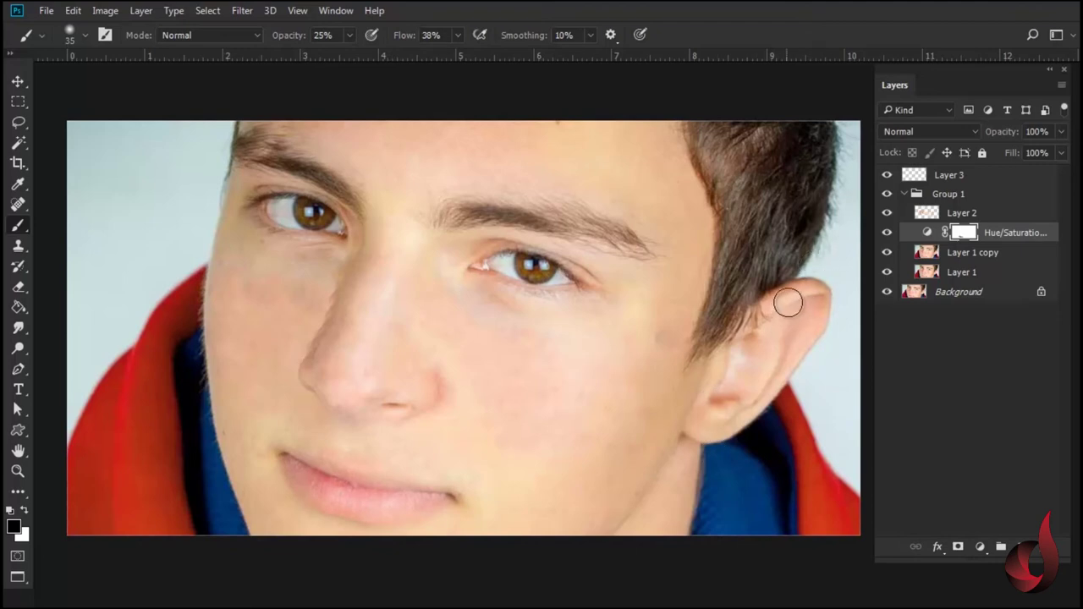
{"action": "left_click_drag", "start_coordinate": [808, 308], "coordinate": [783, 313]}
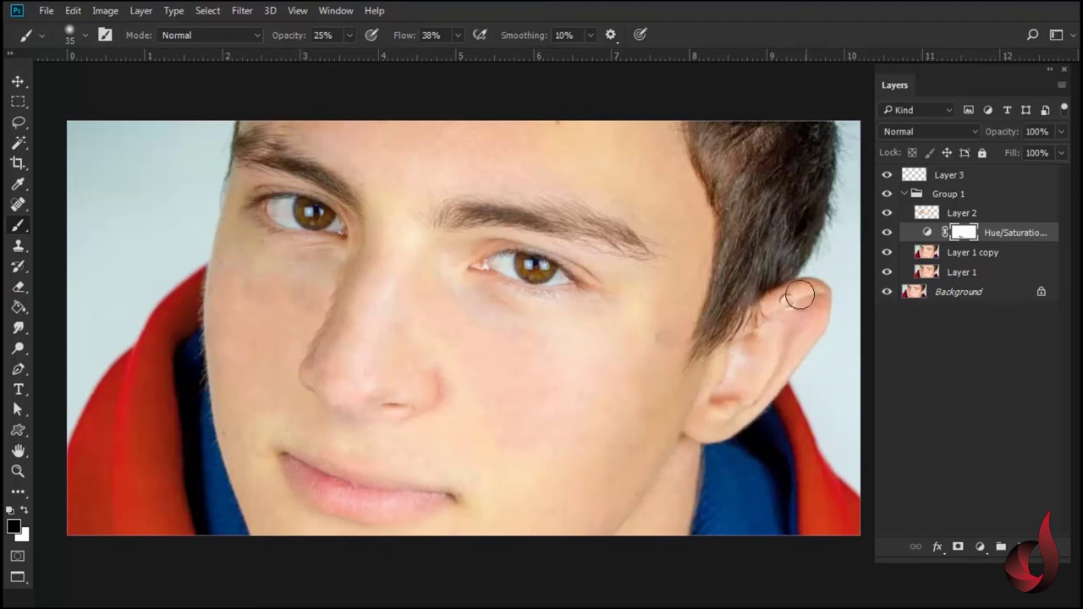
Step: Toggle Group 1 to compare before and after, then touch up the top of the ear
{"action": "left_click", "coordinate": [888, 194]}
{"action": "left_click", "coordinate": [888, 194]}
{"action": "left_click", "coordinate": [888, 195]}
{"action": "left_click", "coordinate": [887, 195]}
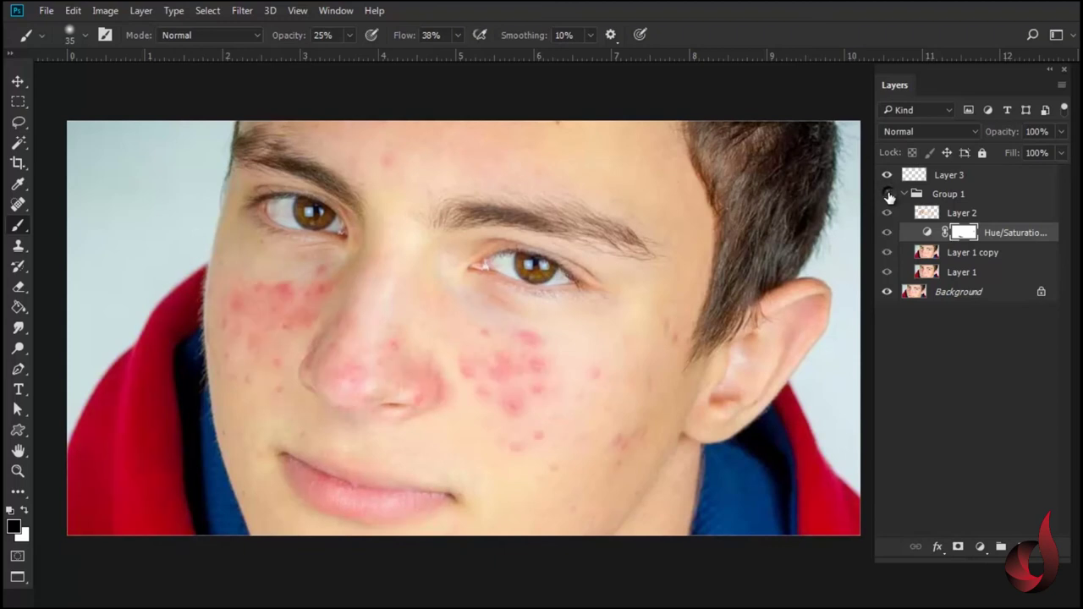
{"action": "left_click", "coordinate": [887, 194]}
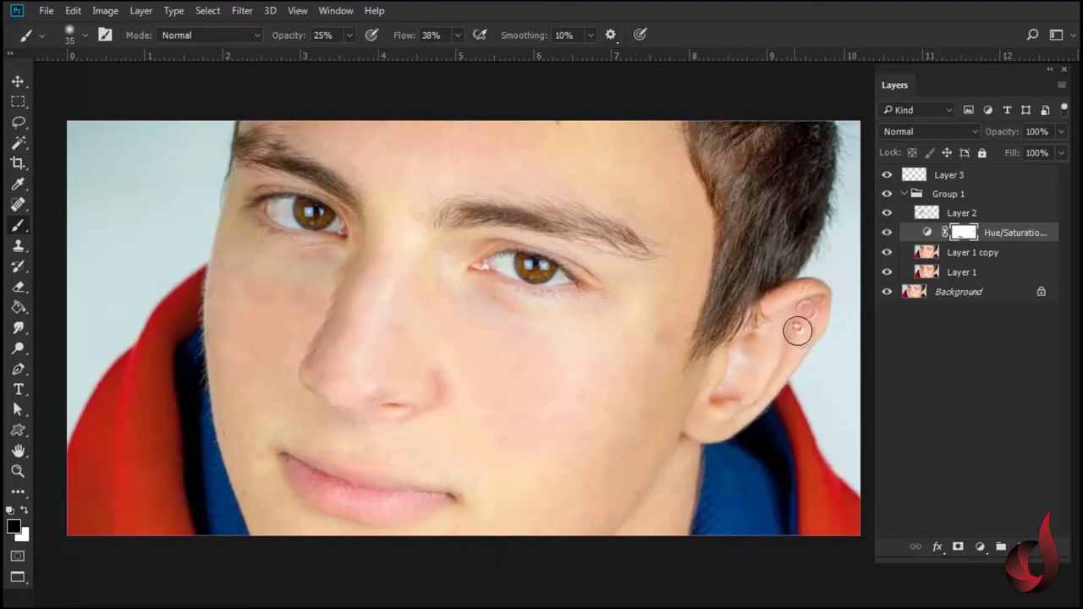
{"action": "left_click", "coordinate": [795, 326]}
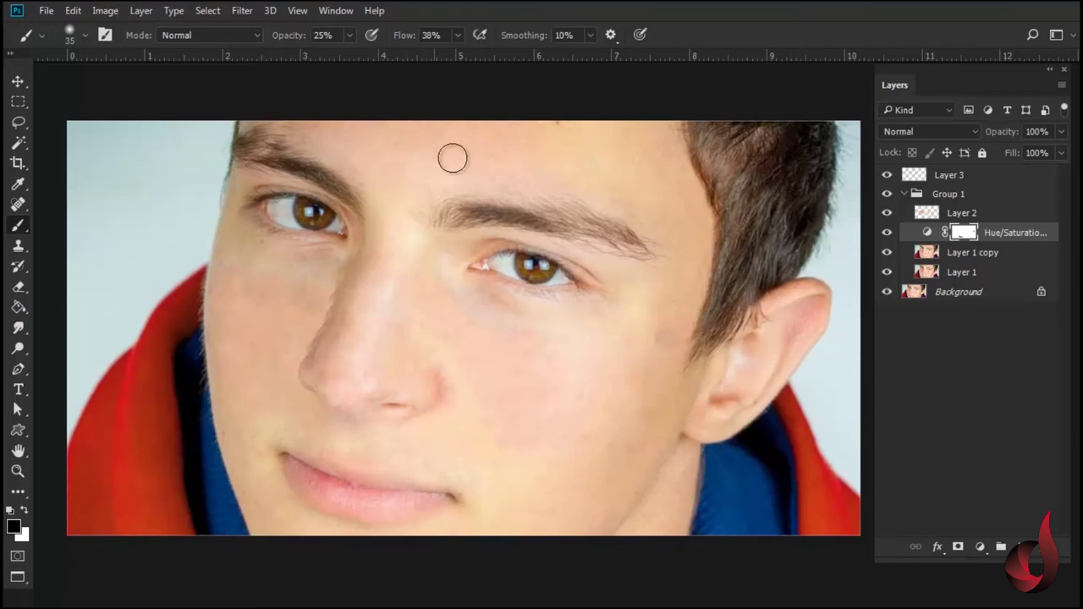
Step: Collapse Group 1 and toggle its visibility to compare the retouched face with the original acne
{"action": "left_click", "coordinate": [907, 195]}
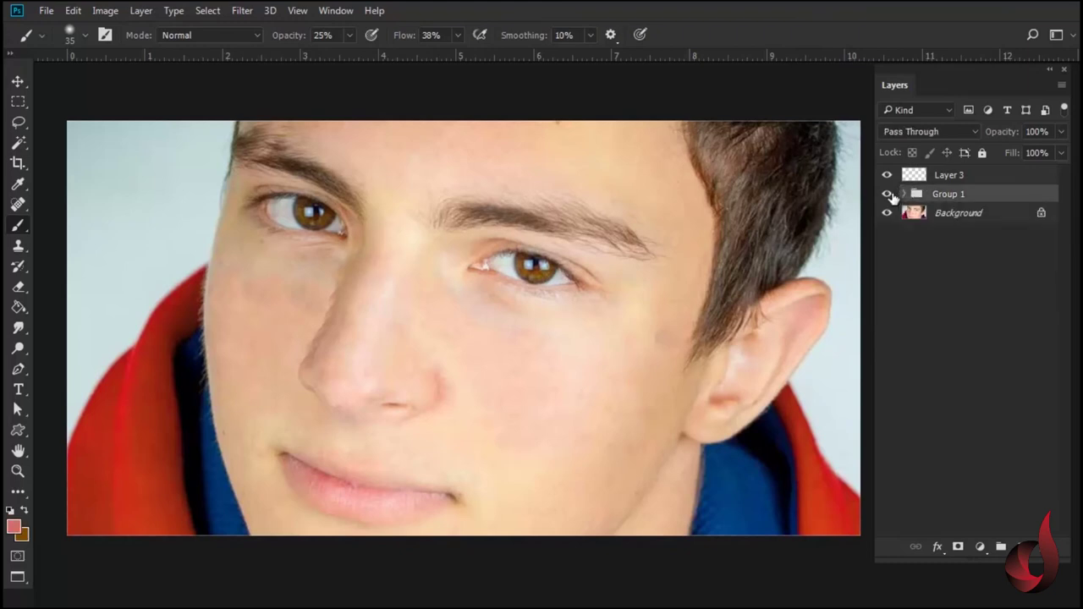
{"action": "left_click", "coordinate": [887, 194]}
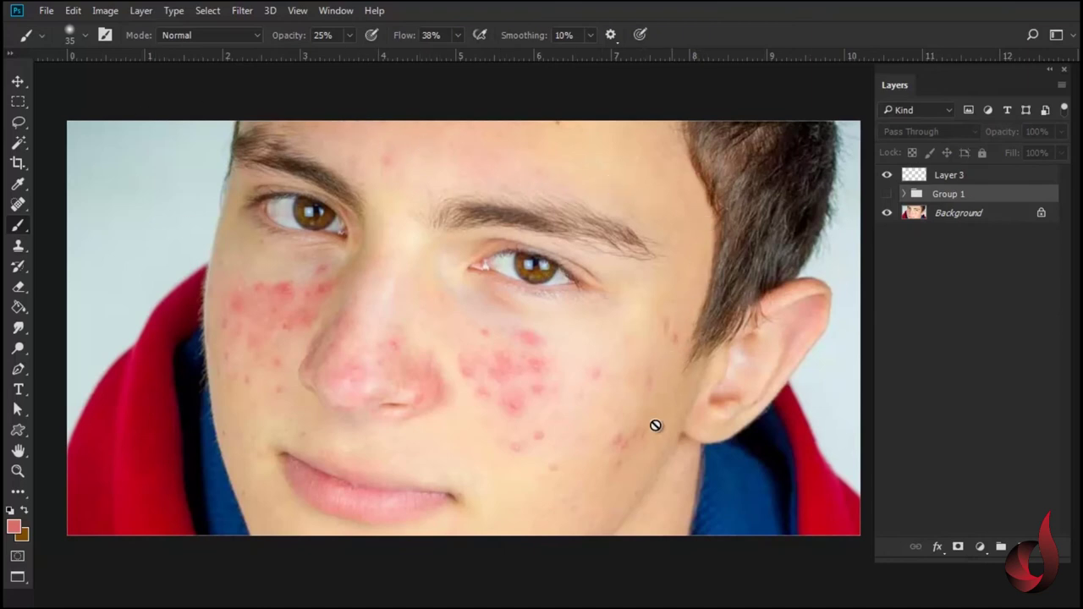
{"action": "left_click", "coordinate": [886, 193]}
{"action": "left_click", "coordinate": [887, 193]}
{"action": "left_click", "coordinate": [887, 194]}
Step: Compare Group 1 on and off, then expand it and target the Hue/Saturation mask
{"action": "left_click", "coordinate": [886, 193]}
{"action": "left_click", "coordinate": [886, 195]}
{"action": "left_click", "coordinate": [886, 194]}
{"action": "left_click", "coordinate": [887, 194]}
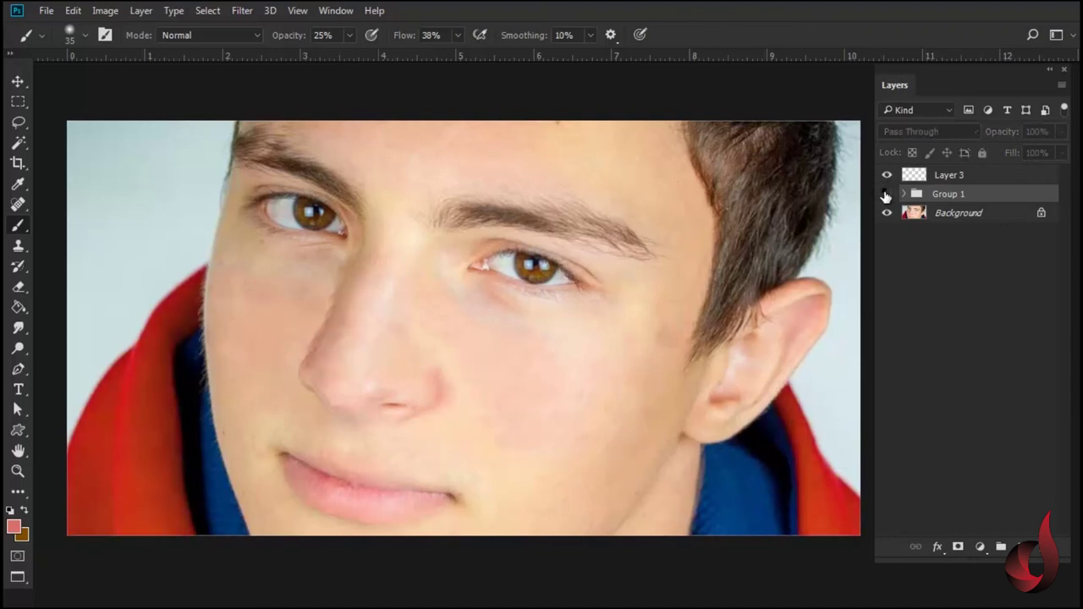
{"action": "left_click", "coordinate": [886, 194]}
{"action": "left_click", "coordinate": [887, 194]}
{"action": "left_click", "coordinate": [902, 193]}
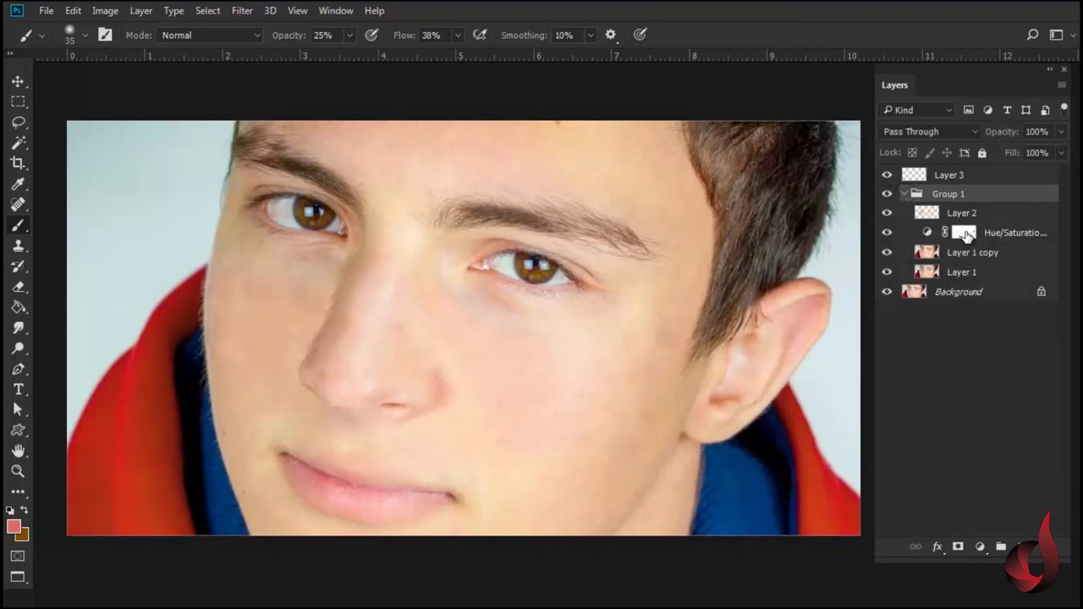
{"action": "left_click", "coordinate": [966, 233]}
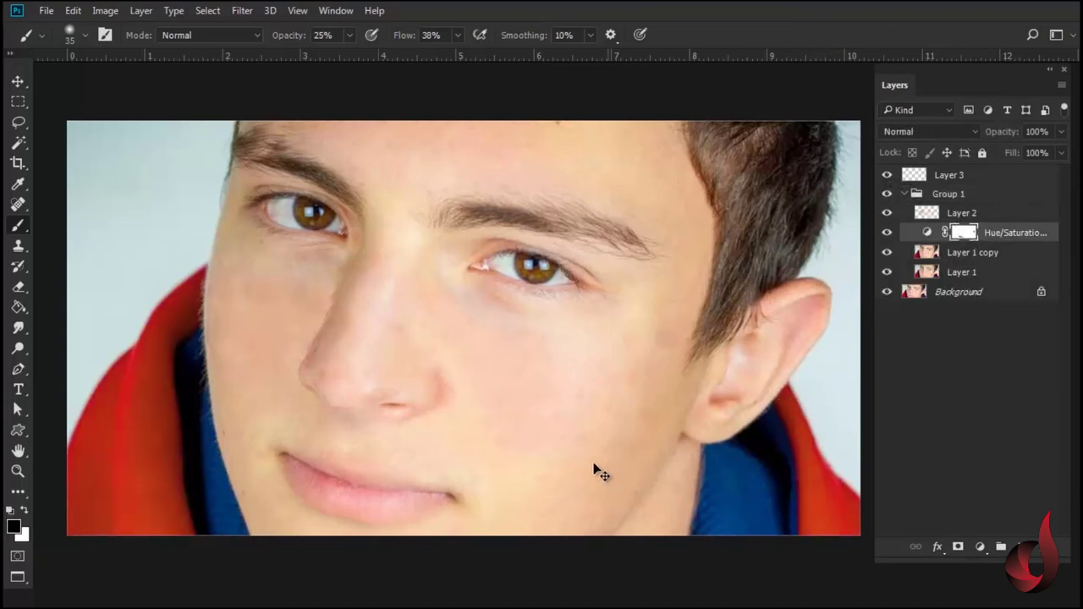
Step: Paint the mask over both red collar sides with a 35 px, then 75 px brush
{"action": "right_click", "coordinate": [592, 394], "text": "alt"}
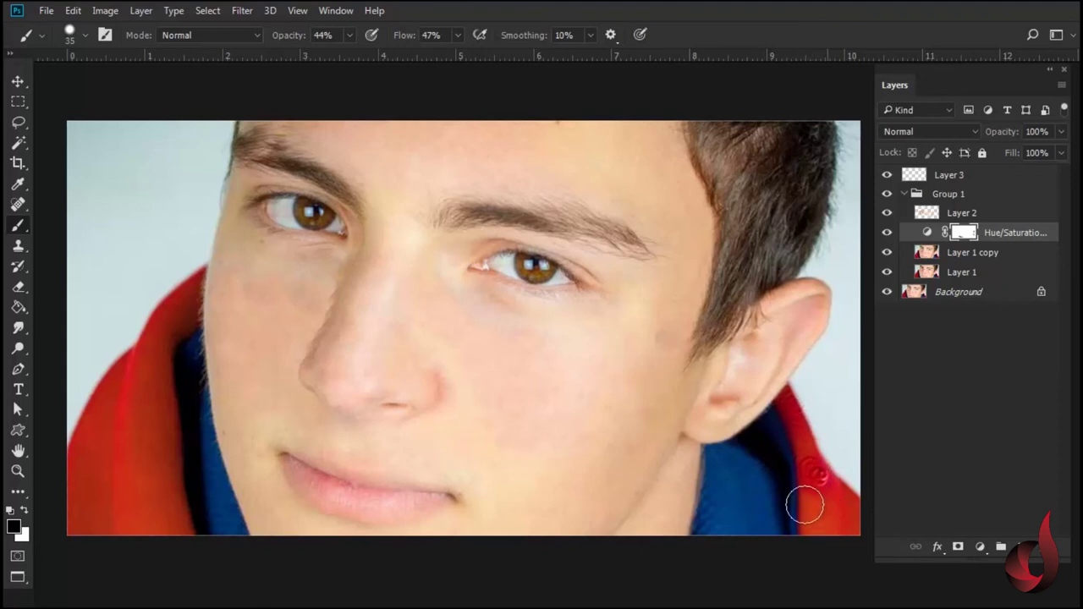
{"action": "mouse_move", "coordinate": [818, 509]}
{"action": "left_mouse_down"}
{"action": "mouse_move", "coordinate": [850, 491]}
{"action": "mouse_move", "coordinate": [812, 478]}
{"action": "mouse_move", "coordinate": [817, 522]}
{"action": "mouse_move", "coordinate": [822, 500]}
{"action": "mouse_move", "coordinate": [799, 528]}
{"action": "mouse_move", "coordinate": [858, 537]}
{"action": "left_mouse_up"}
{"action": "mouse_move", "coordinate": [163, 356]}
{"action": "left_mouse_down"}
{"action": "mouse_move", "coordinate": [169, 310]}
{"action": "mouse_move", "coordinate": [144, 507]}
{"action": "mouse_move", "coordinate": [162, 518]}
{"action": "left_mouse_up"}
{"action": "mouse_move", "coordinate": [181, 589]}
{"action": "left_mouse_down"}
{"action": "mouse_move", "coordinate": [164, 437]}
{"action": "mouse_move", "coordinate": [121, 413]}
{"action": "mouse_move", "coordinate": [132, 518]}
{"action": "mouse_move", "coordinate": [144, 513]}
{"action": "mouse_move", "coordinate": [153, 476]}
{"action": "left_mouse_up"}
{"action": "mouse_move", "coordinate": [118, 390]}
{"action": "left_mouse_down"}
{"action": "mouse_move", "coordinate": [77, 448]}
{"action": "mouse_move", "coordinate": [80, 491]}
{"action": "mouse_move", "coordinate": [111, 507]}
{"action": "mouse_move", "coordinate": [98, 468]}
{"action": "left_mouse_up"}
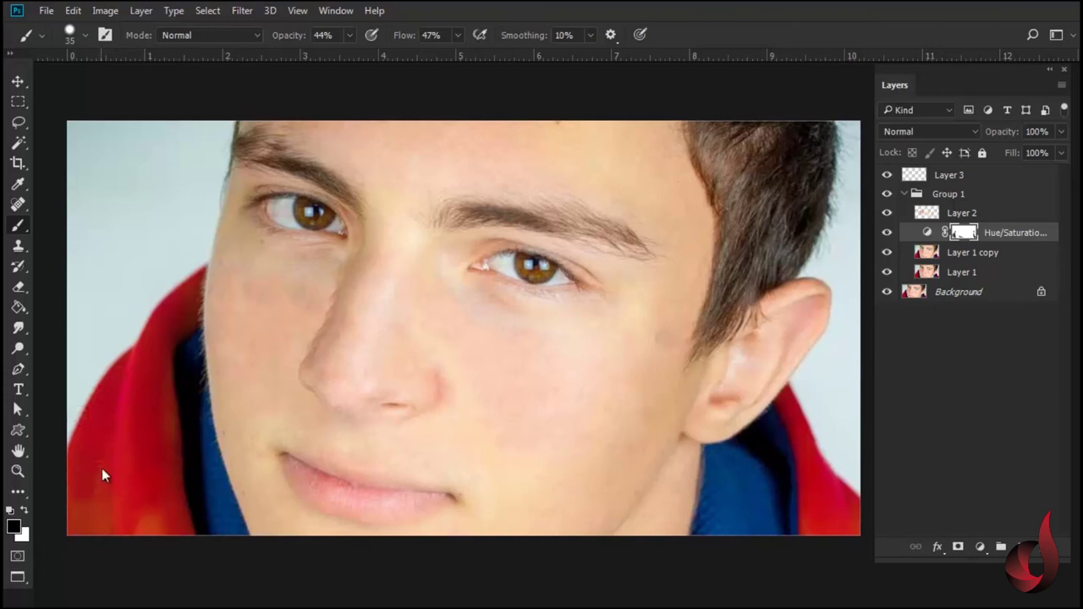
{"action": "right_click", "coordinate": [102, 468], "text": "alt"}
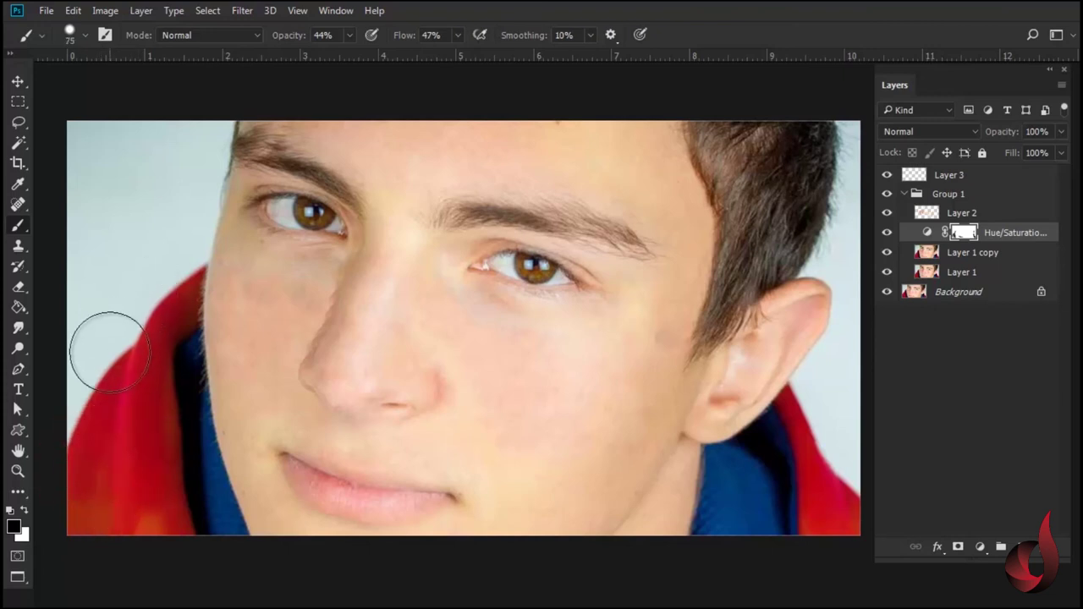
{"action": "left_click_drag", "start_coordinate": [97, 503], "coordinate": [138, 514]}
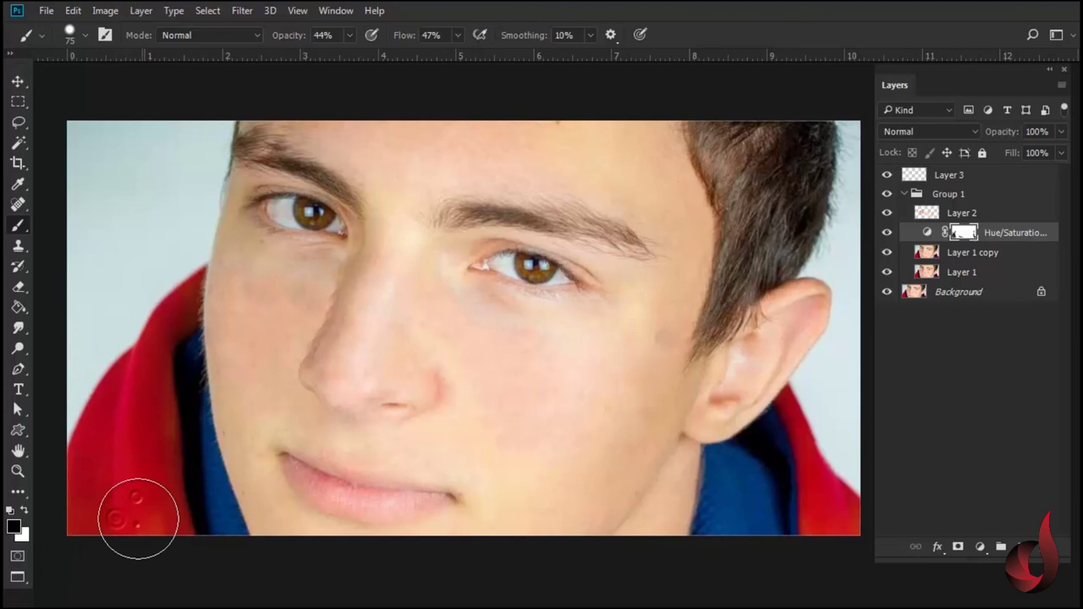
{"action": "left_click", "coordinate": [150, 406]}
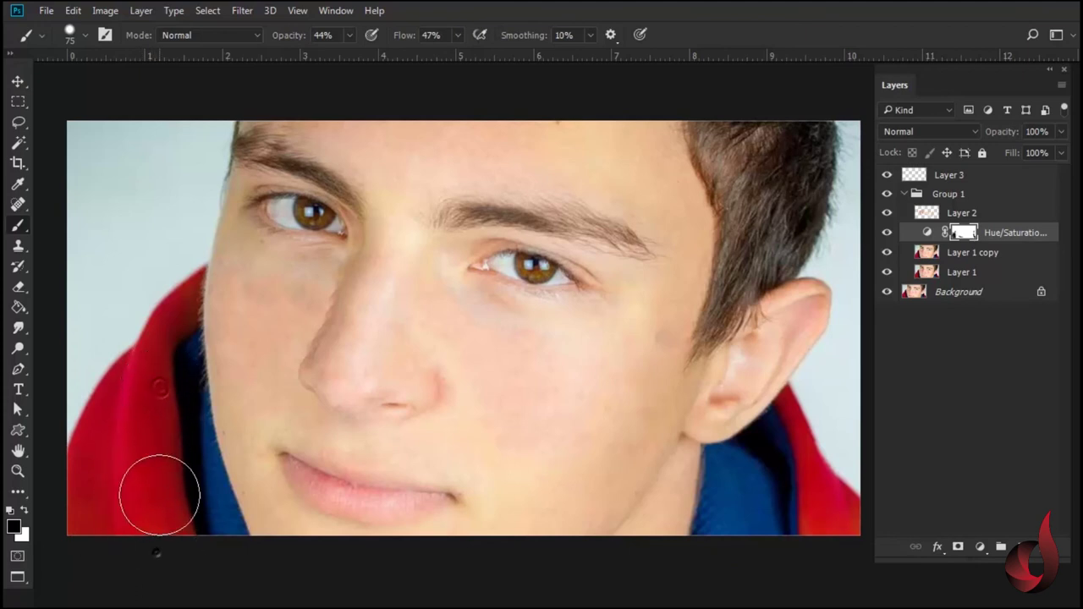
{"action": "left_click", "coordinate": [825, 508]}
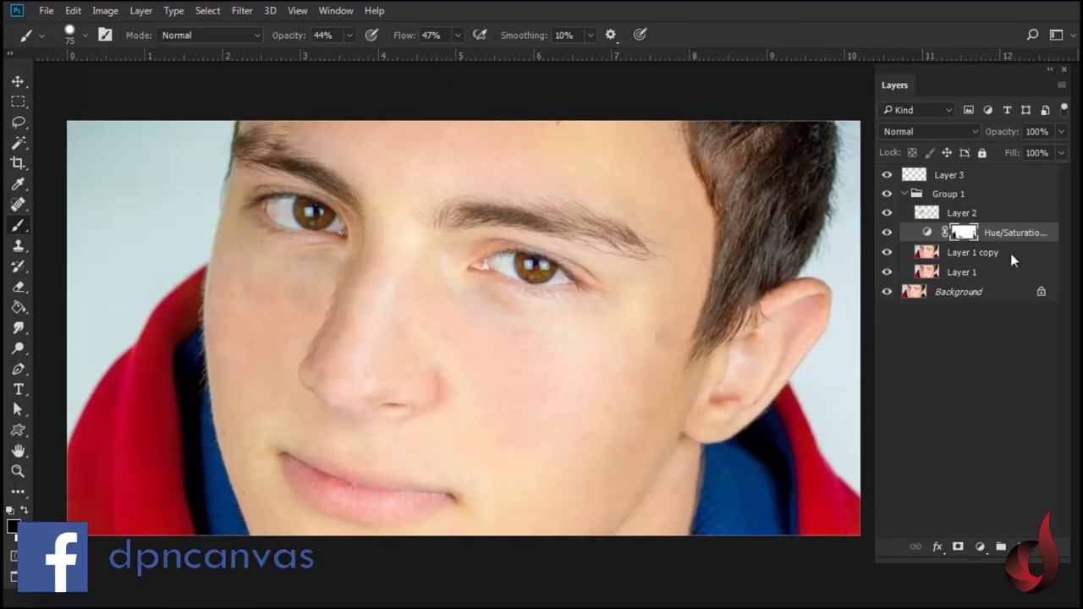
Step: Collapse and hide Group 1, and make Layer 3 active
{"action": "left_click", "coordinate": [905, 194]}
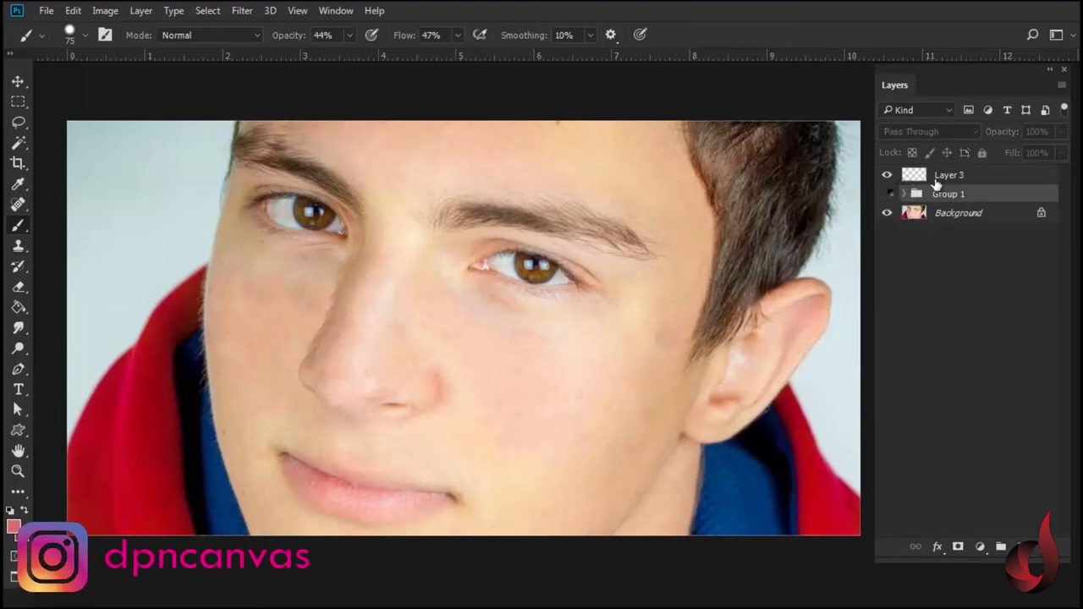
{"action": "left_click", "coordinate": [886, 194]}
{"action": "left_click", "coordinate": [931, 176]}
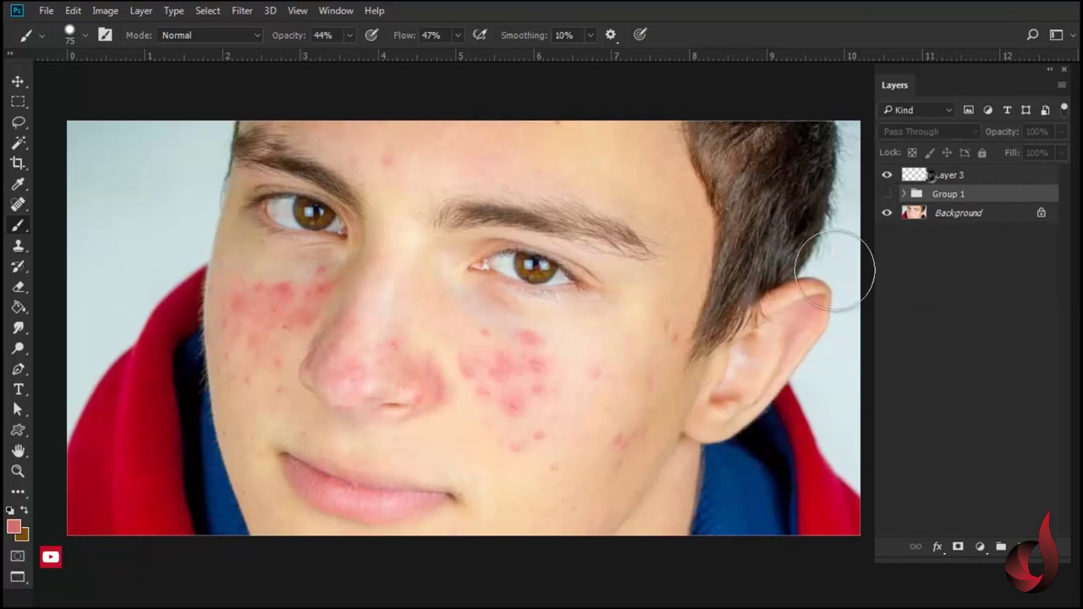
Step: Sample a pinkish skin tone from the cheek as the foreground colour
{"action": "left_click", "coordinate": [13, 529]}
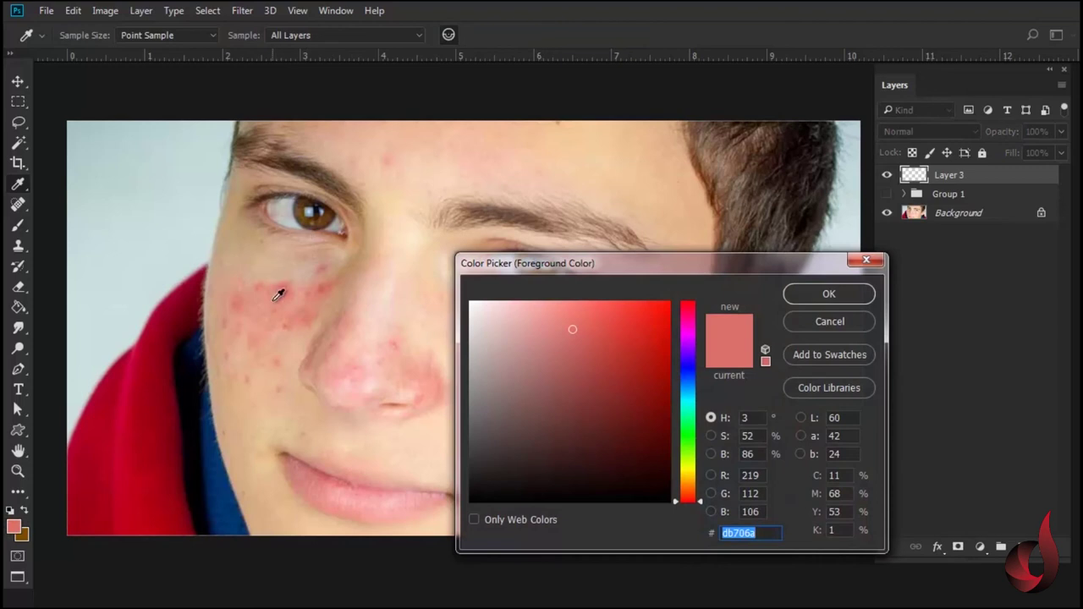
{"action": "left_click_drag", "start_coordinate": [279, 289], "coordinate": [283, 283]}
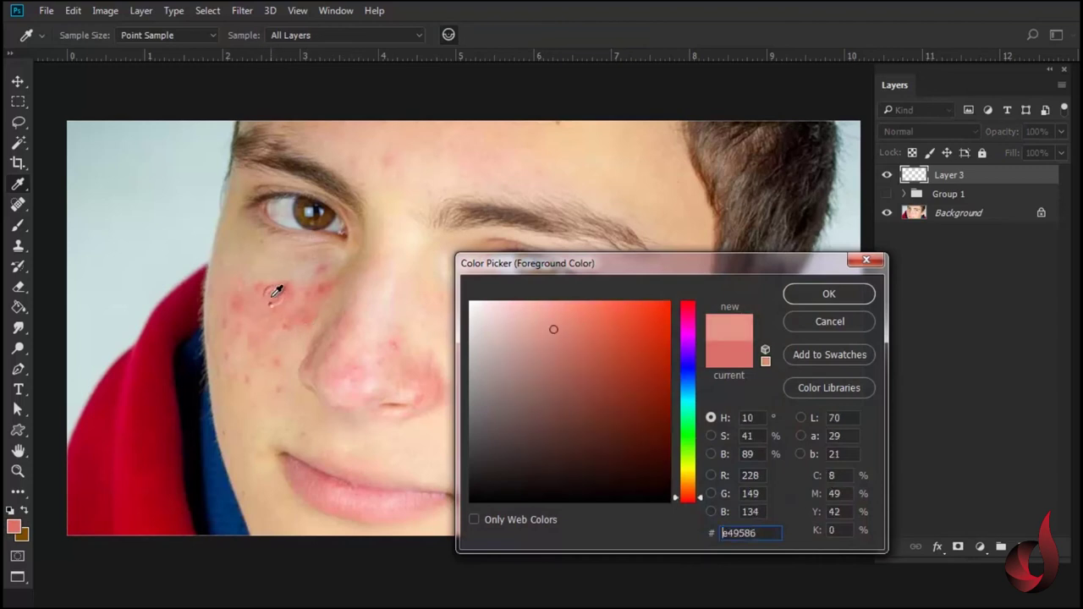
{"action": "left_click", "coordinate": [278, 288]}
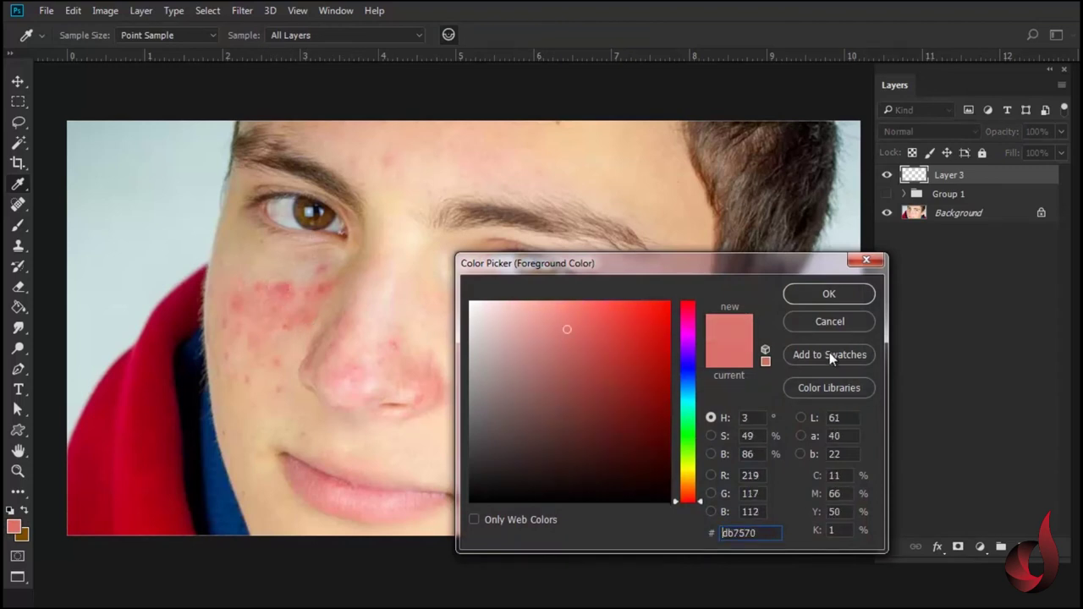
{"action": "left_click", "coordinate": [825, 296]}
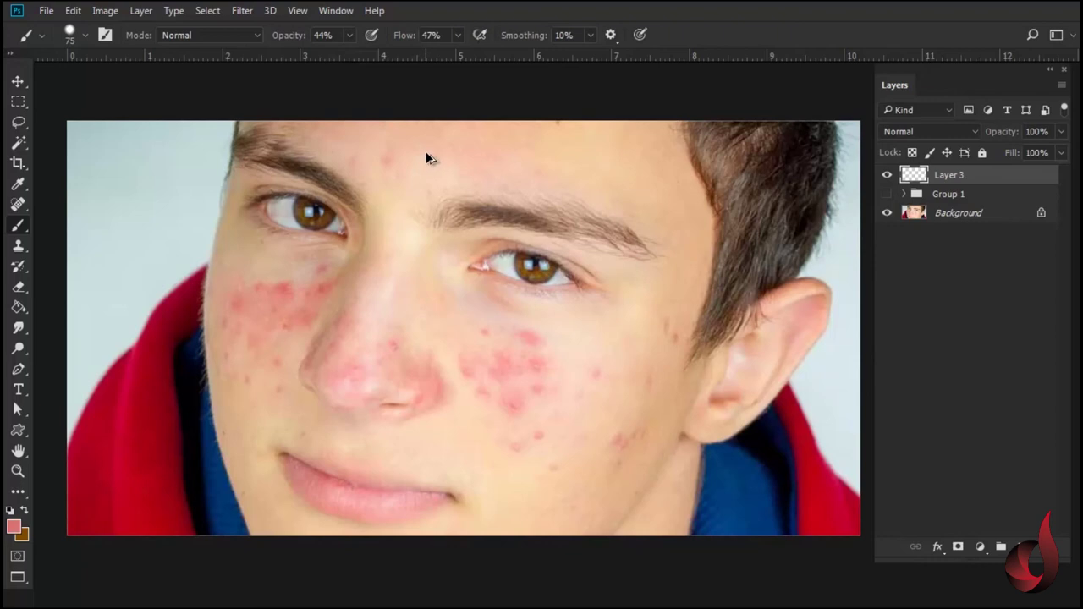
Step: Raise brush hardness and paint skin tone over forehead, temple, both cheeks and nose tip
{"action": "right_click", "coordinate": [427, 152], "text": "alt"}
{"action": "mouse_move", "coordinate": [426, 173]}
{"action": "left_mouse_down"}
{"action": "mouse_move", "coordinate": [407, 273]}
{"action": "mouse_move", "coordinate": [419, 75]}
{"action": "left_mouse_up"}
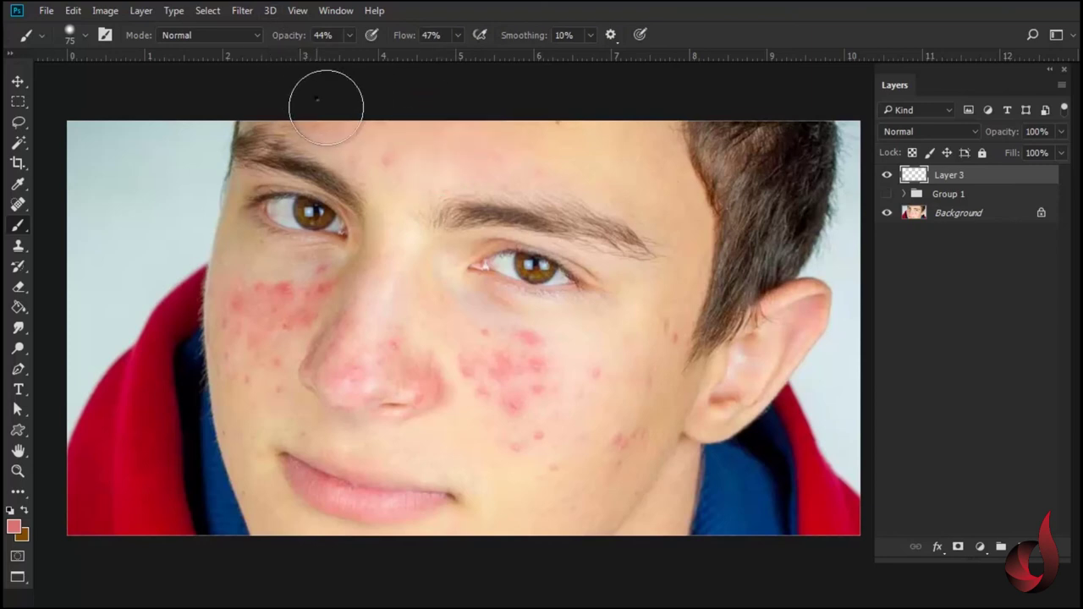
{"action": "mouse_move", "coordinate": [338, 112]}
{"action": "left_mouse_down"}
{"action": "mouse_move", "coordinate": [358, 138]}
{"action": "mouse_move", "coordinate": [426, 158]}
{"action": "mouse_move", "coordinate": [504, 154]}
{"action": "mouse_move", "coordinate": [590, 189]}
{"action": "mouse_move", "coordinate": [491, 152]}
{"action": "mouse_move", "coordinate": [416, 157]}
{"action": "mouse_move", "coordinate": [597, 191]}
{"action": "left_mouse_up"}
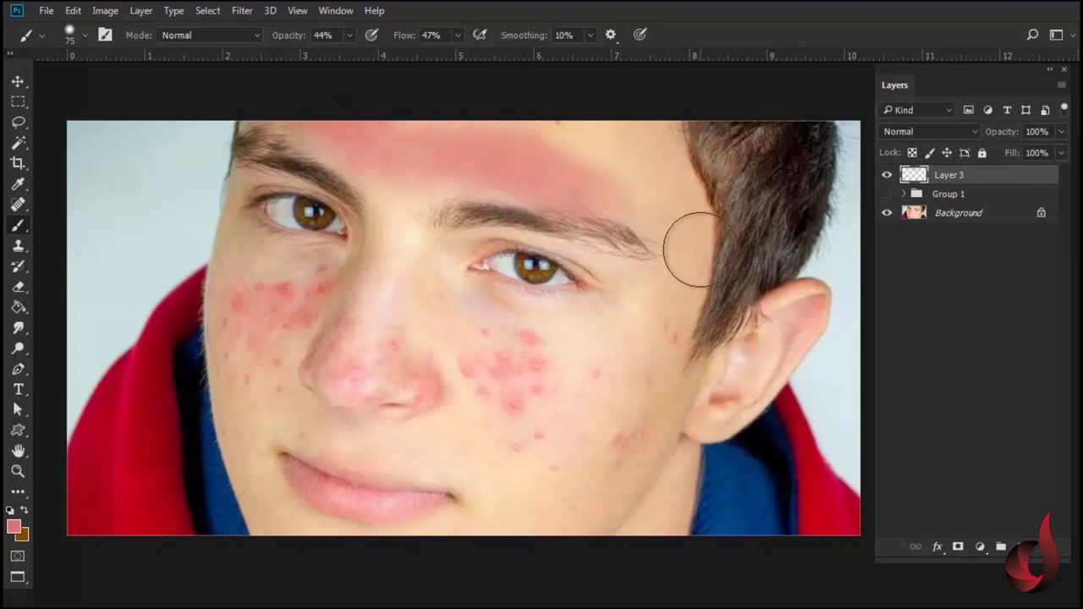
{"action": "mouse_move", "coordinate": [688, 174]}
{"action": "left_mouse_down"}
{"action": "mouse_move", "coordinate": [691, 234]}
{"action": "mouse_move", "coordinate": [628, 434]}
{"action": "mouse_move", "coordinate": [648, 474]}
{"action": "mouse_move", "coordinate": [600, 481]}
{"action": "mouse_move", "coordinate": [650, 377]}
{"action": "left_mouse_up"}
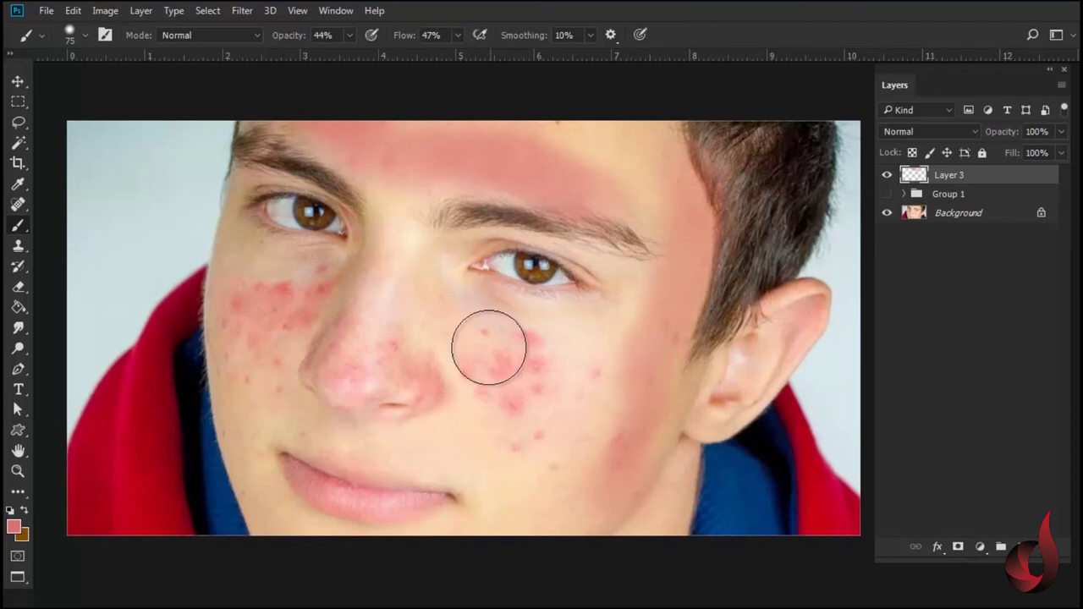
{"action": "mouse_move", "coordinate": [452, 317]}
{"action": "left_mouse_down"}
{"action": "mouse_move", "coordinate": [515, 363]}
{"action": "mouse_move", "coordinate": [517, 391]}
{"action": "left_mouse_up"}
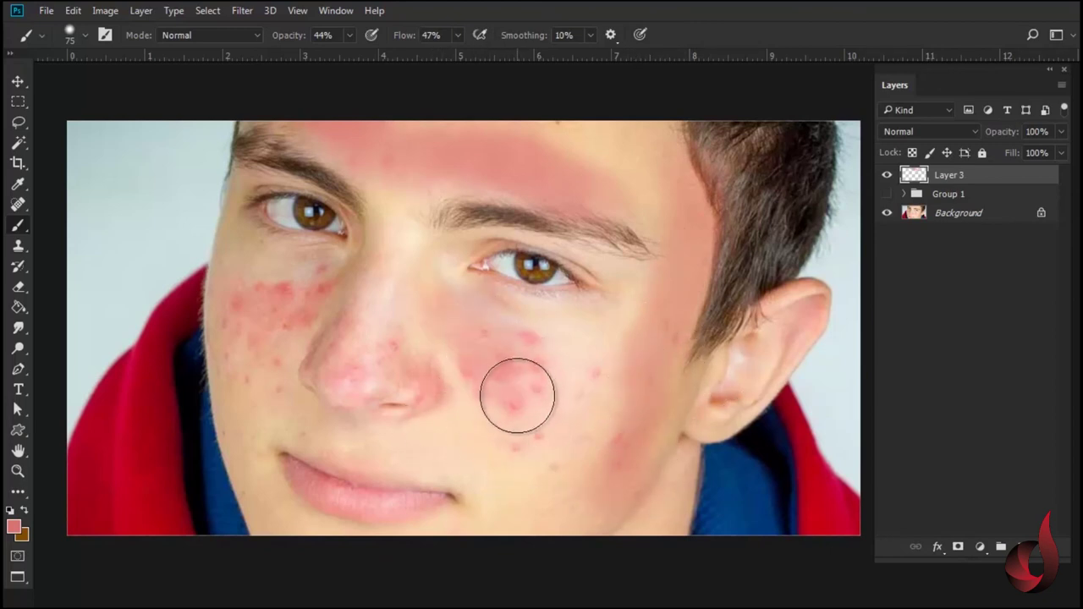
{"action": "mouse_move", "coordinate": [248, 263]}
{"action": "left_mouse_down"}
{"action": "mouse_move", "coordinate": [254, 307]}
{"action": "mouse_move", "coordinate": [229, 290]}
{"action": "mouse_move", "coordinate": [253, 348]}
{"action": "mouse_move", "coordinate": [273, 297]}
{"action": "mouse_move", "coordinate": [309, 287]}
{"action": "mouse_move", "coordinate": [246, 362]}
{"action": "mouse_move", "coordinate": [247, 333]}
{"action": "left_mouse_up"}
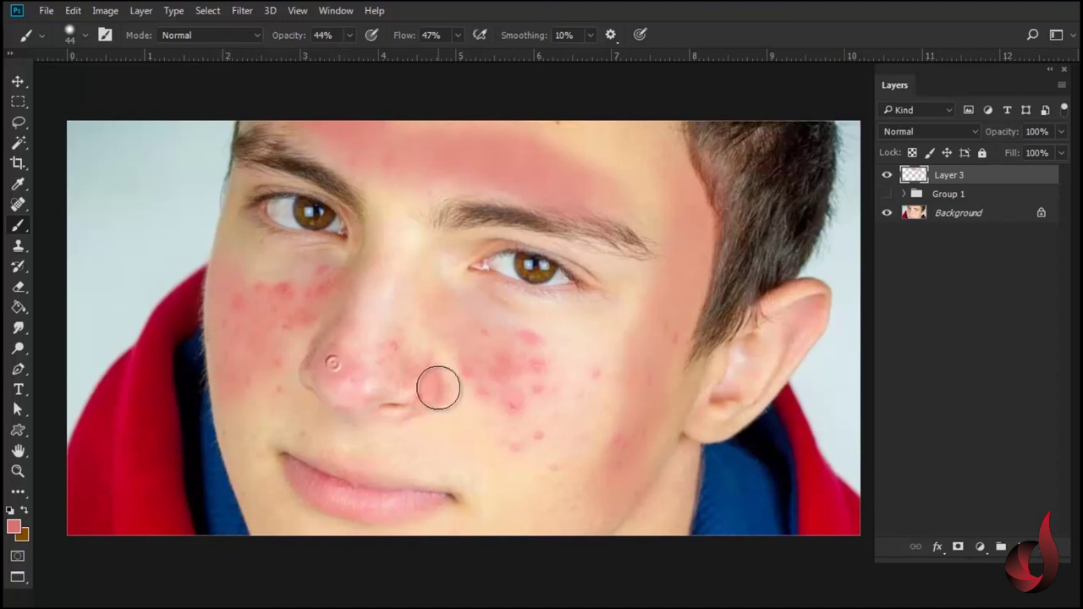
{"action": "left_click_drag", "start_coordinate": [406, 376], "coordinate": [349, 398]}
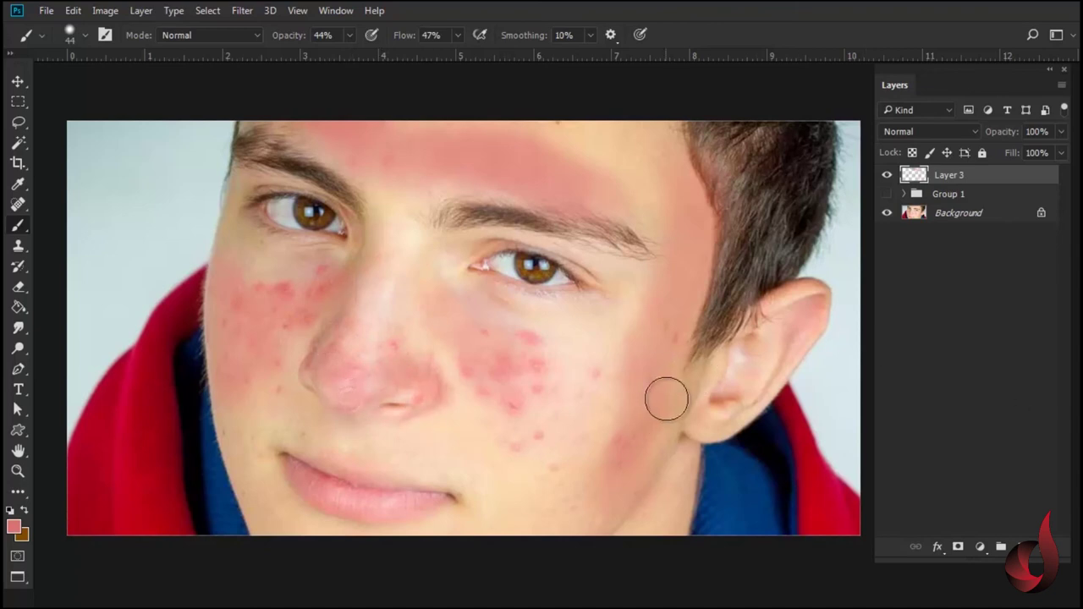
Step: Set Layer 3 to Overlay blending and show Group 1 again
{"action": "left_click", "coordinate": [929, 133]}
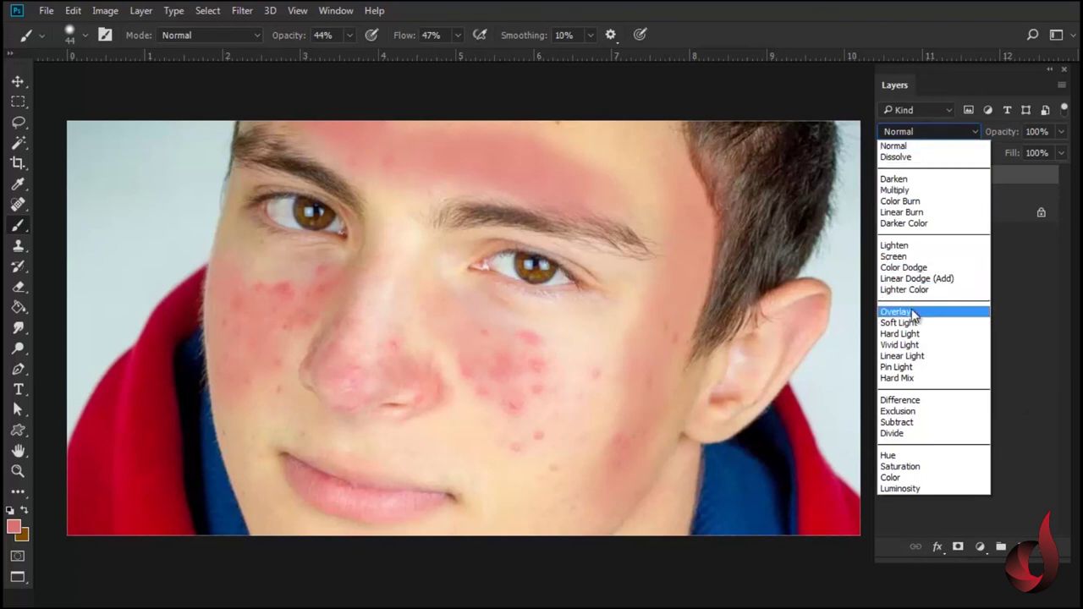
{"action": "left_click", "coordinate": [896, 311]}
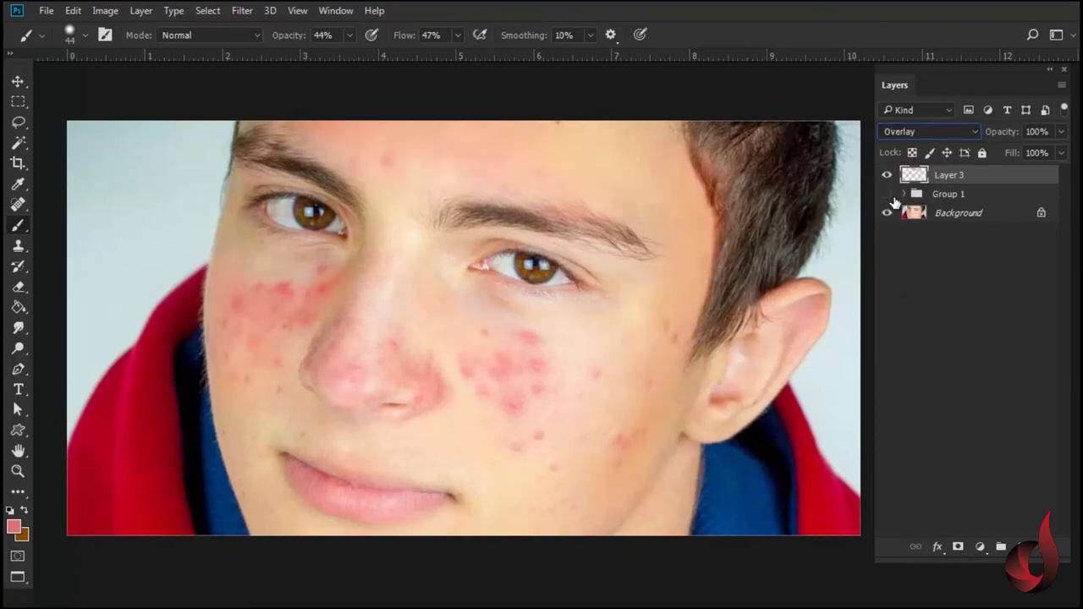
{"action": "left_click", "coordinate": [886, 193]}
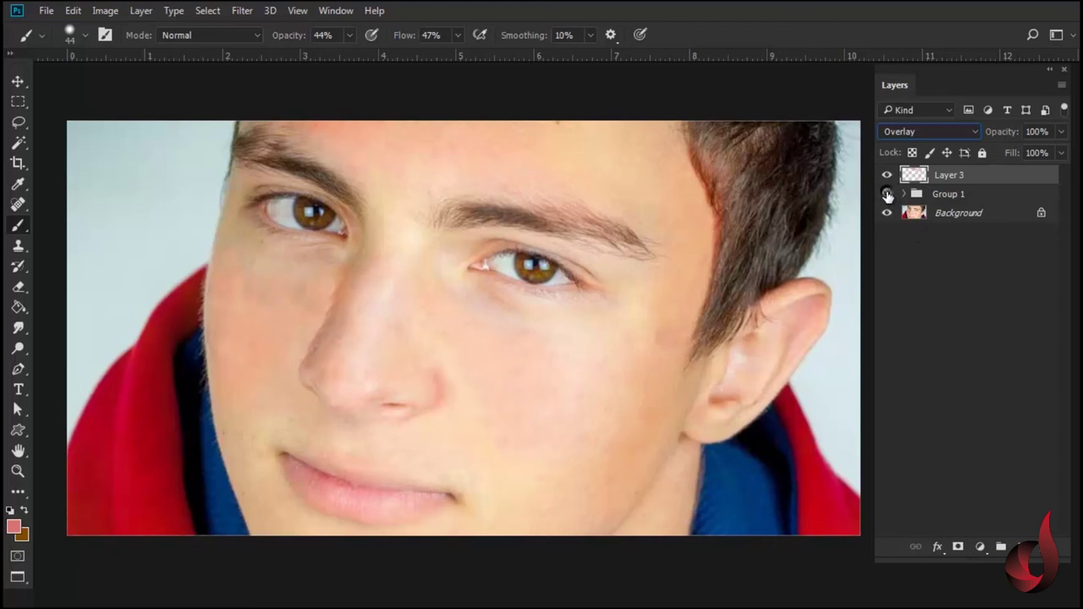
Step: Compare Soft Light and Hard Light for Layer 3 and settle on Soft Light
{"action": "left_click", "coordinate": [923, 132]}
{"action": "left_click", "coordinate": [920, 322]}
{"action": "left_click", "coordinate": [919, 132]}
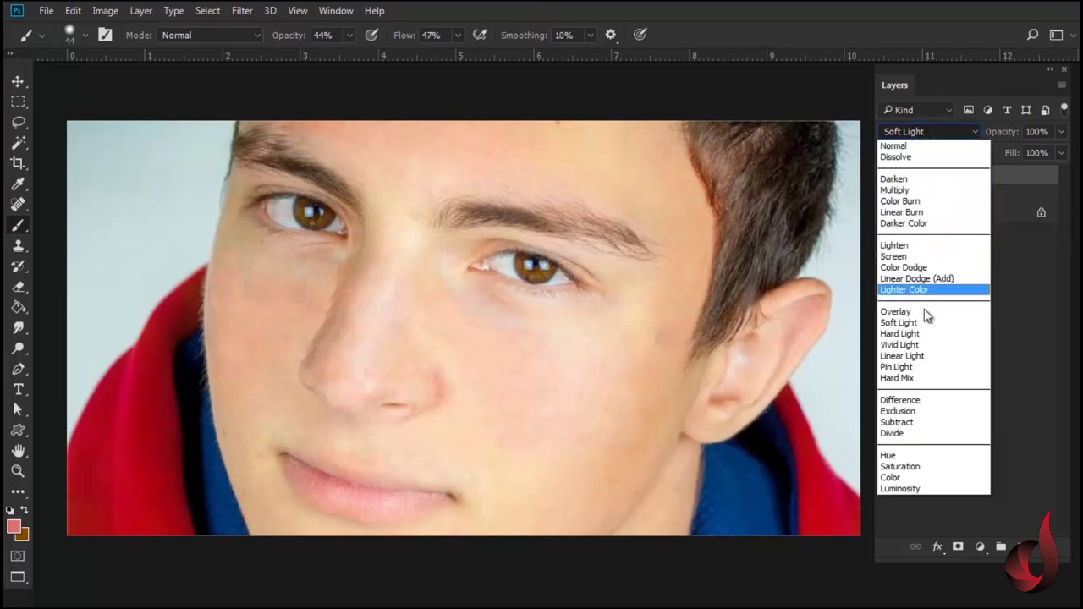
{"action": "left_click", "coordinate": [914, 333]}
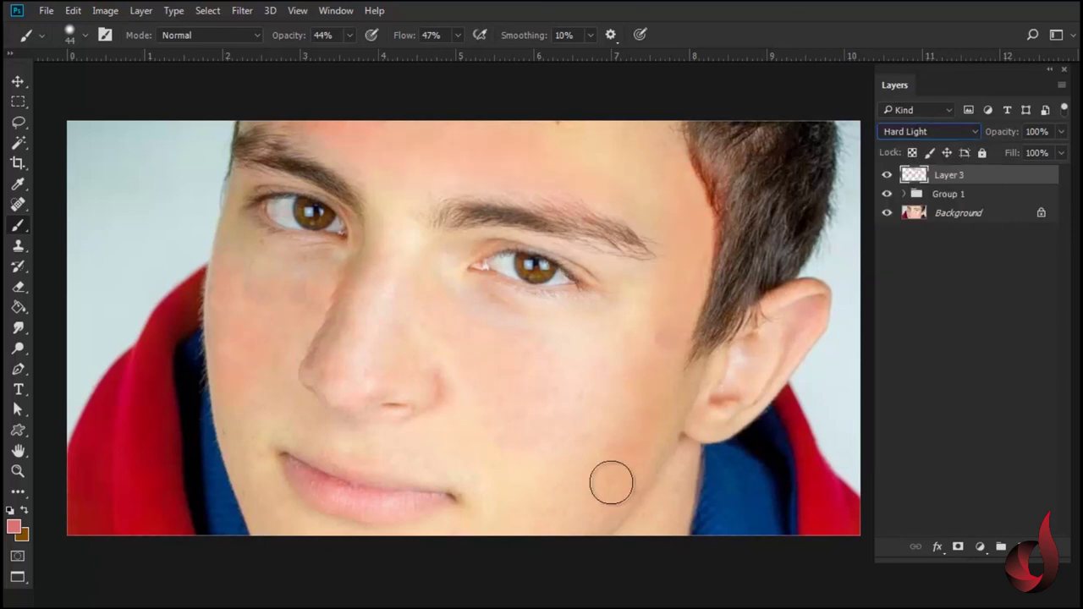
{"action": "left_click", "coordinate": [909, 133]}
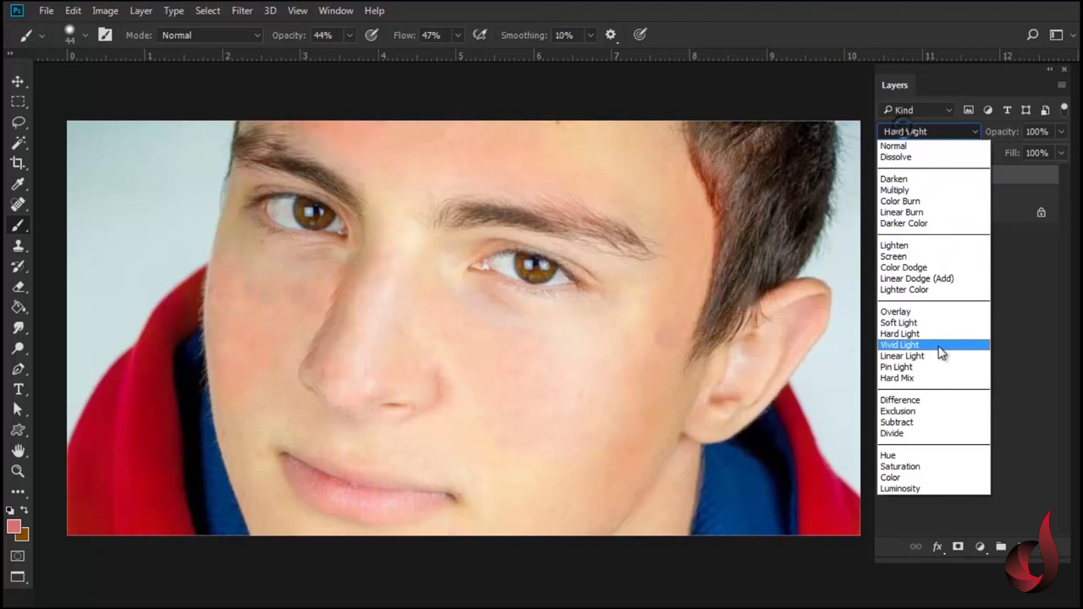
{"action": "left_click", "coordinate": [933, 322]}
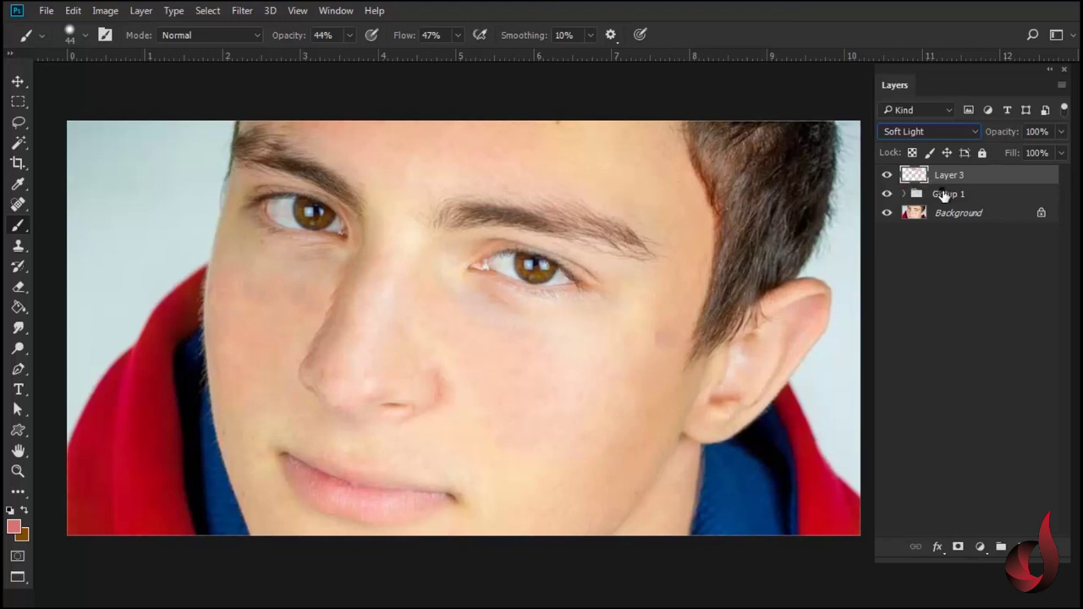
{"action": "left_click", "coordinate": [944, 196], "text": "shift"}
Step: Group Layer 3 and Group 1 into Group 2 with Ctrl+G, then compare it on and off
{"action": "key", "text": "ctrl+g"}
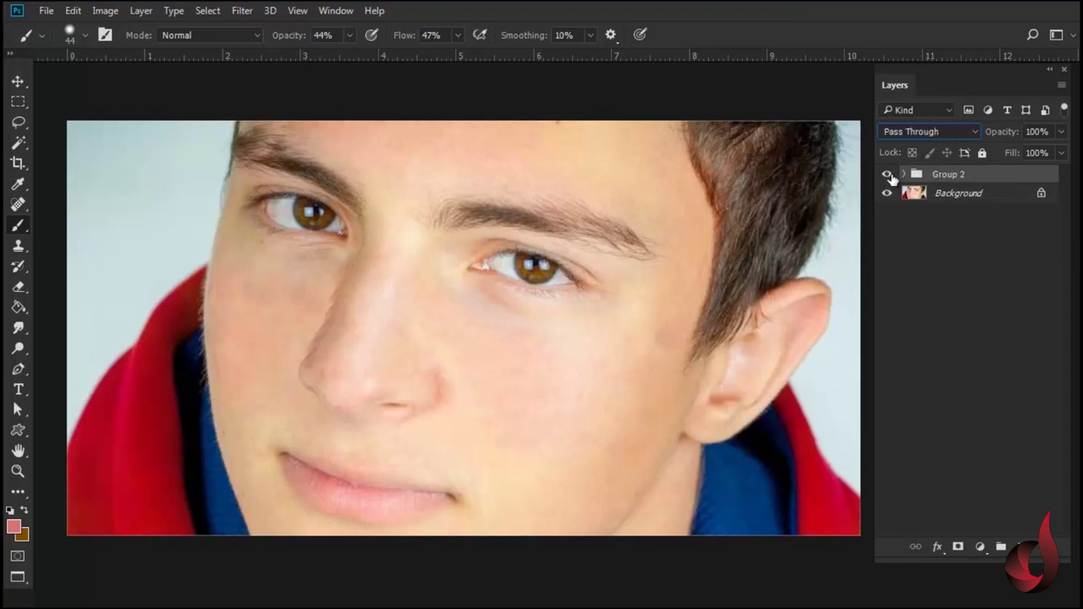
{"action": "left_click", "coordinate": [889, 176]}
{"action": "left_click", "coordinate": [890, 175]}
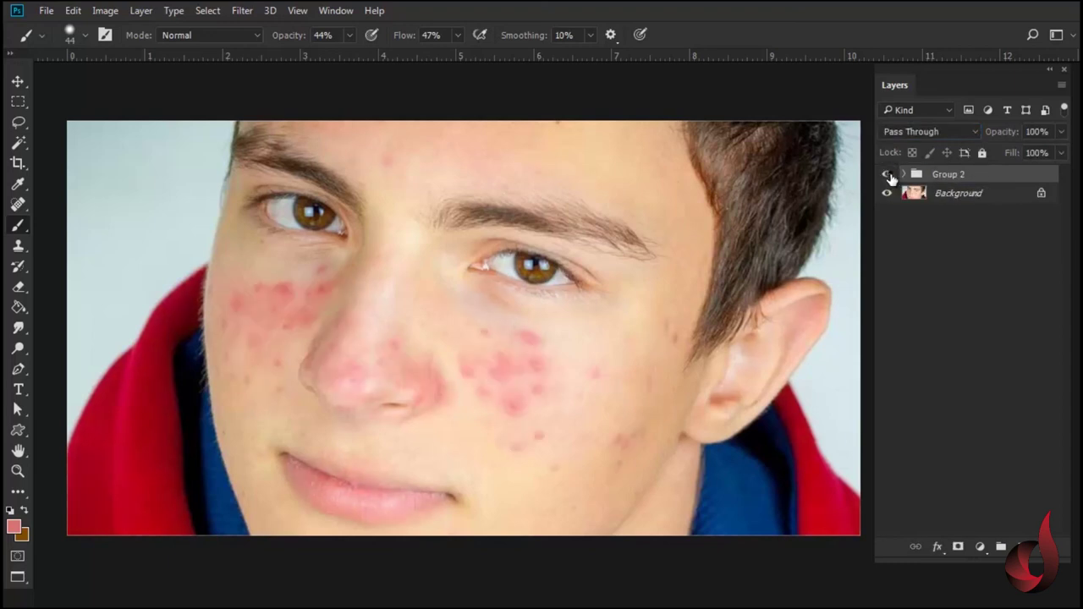
{"action": "left_click", "coordinate": [890, 175]}
{"action": "left_click", "coordinate": [888, 175]}
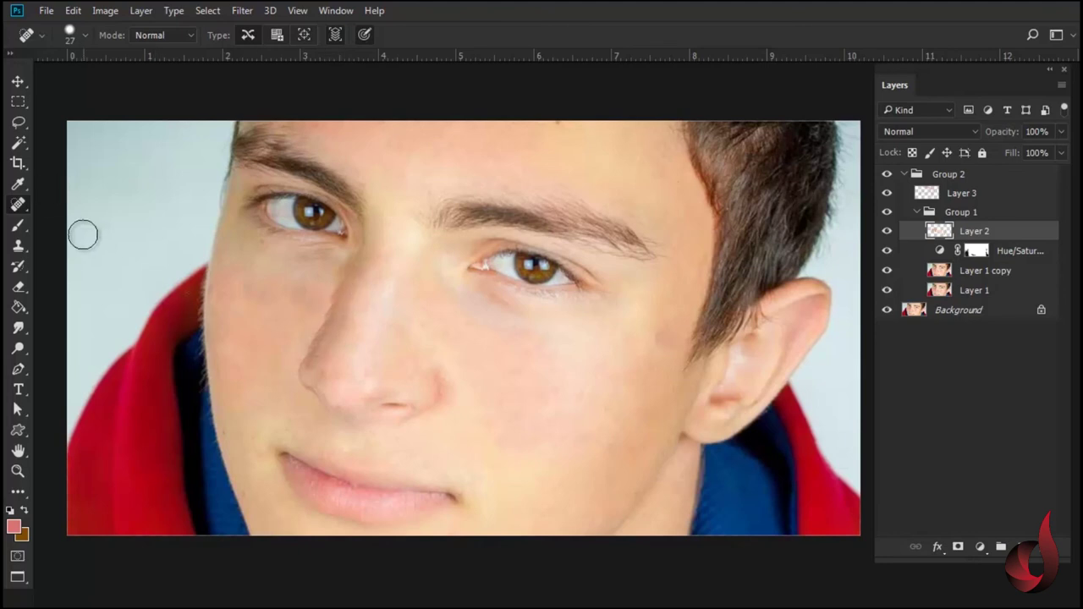
Step: Lightly erase Layer 2 around the nose and under the eye at 36% opacity, 45% flow
{"action": "key", "text": "e"}
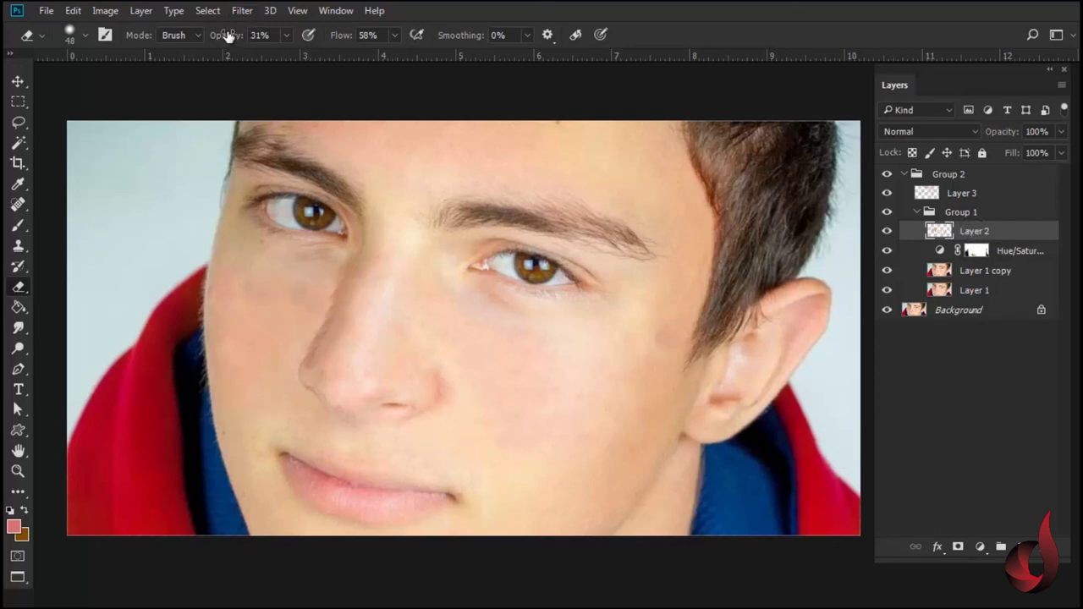
{"action": "left_click_drag", "start_coordinate": [224, 40], "coordinate": [234, 39]}
{"action": "left_click_drag", "start_coordinate": [342, 40], "coordinate": [331, 39]}
{"action": "left_click_drag", "start_coordinate": [333, 306], "coordinate": [336, 317]}
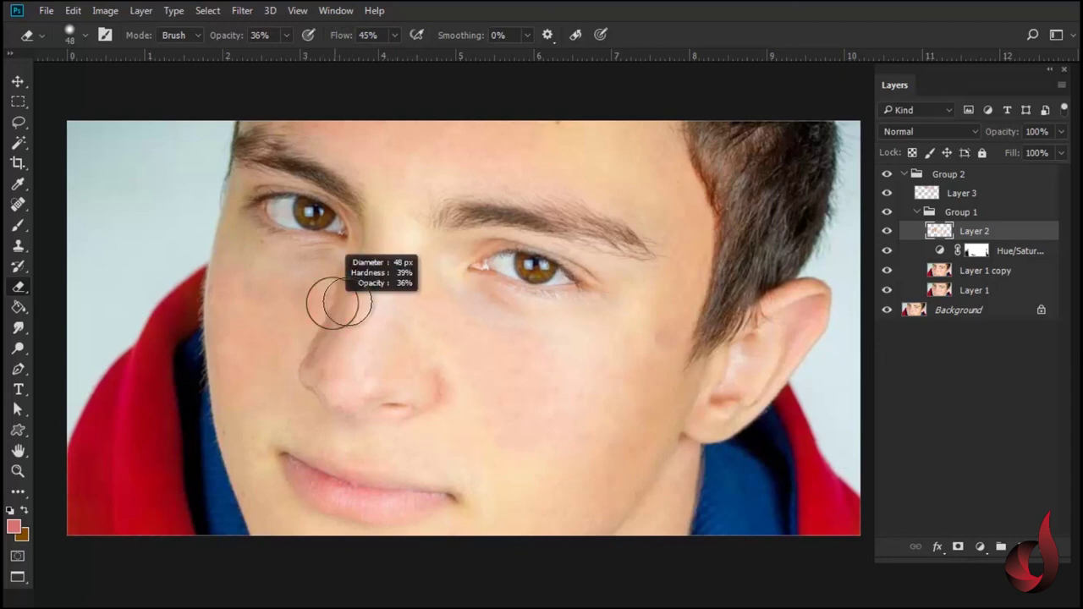
{"action": "left_click_drag", "start_coordinate": [341, 295], "coordinate": [330, 312]}
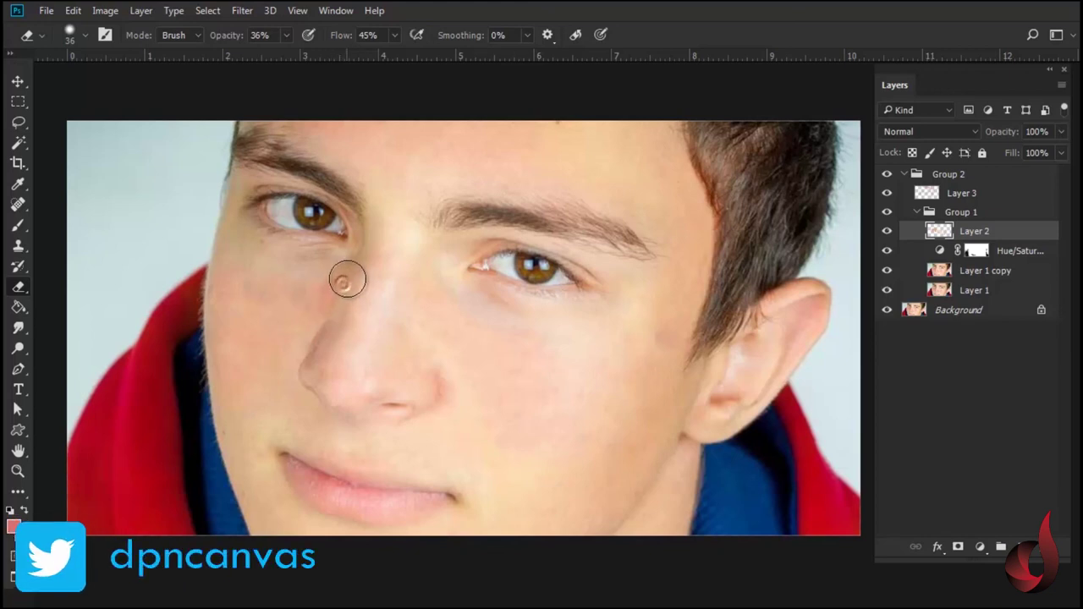
{"action": "left_click_drag", "start_coordinate": [355, 274], "coordinate": [355, 310]}
{"action": "left_click_drag", "start_coordinate": [338, 271], "coordinate": [343, 266]}
{"action": "left_click_drag", "start_coordinate": [350, 302], "coordinate": [362, 265]}
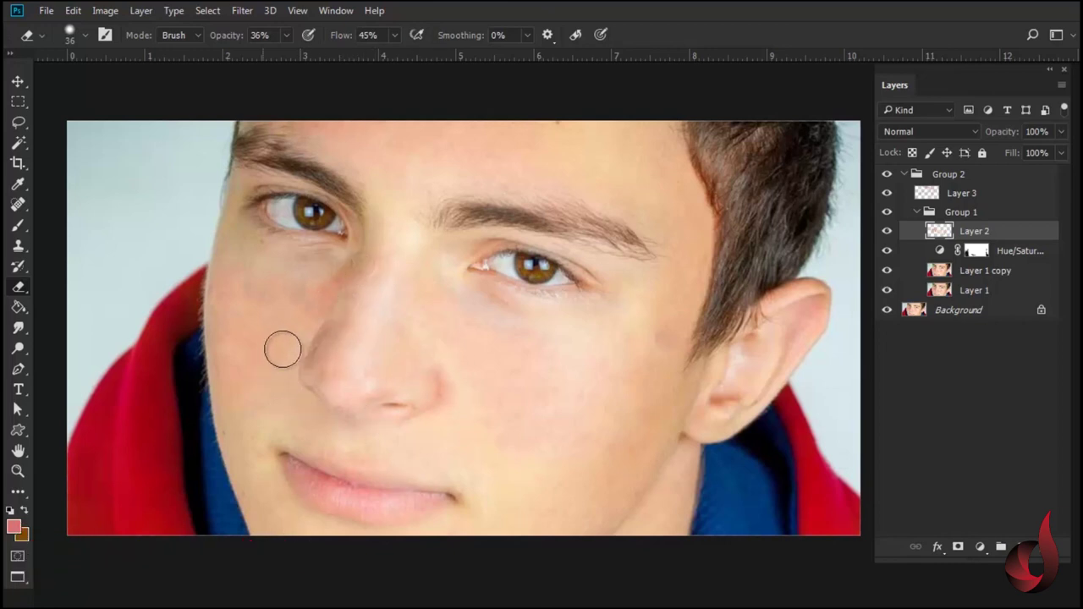
{"action": "mouse_move", "coordinate": [329, 285]}
{"action": "left_mouse_down"}
{"action": "mouse_move", "coordinate": [344, 267]}
{"action": "mouse_move", "coordinate": [349, 284]}
{"action": "mouse_move", "coordinate": [299, 316]}
{"action": "mouse_move", "coordinate": [324, 266]}
{"action": "mouse_move", "coordinate": [364, 278]}
{"action": "mouse_move", "coordinate": [302, 287]}
{"action": "mouse_move", "coordinate": [322, 314]}
{"action": "mouse_move", "coordinate": [352, 300]}
{"action": "mouse_move", "coordinate": [337, 283]}
{"action": "left_mouse_up"}
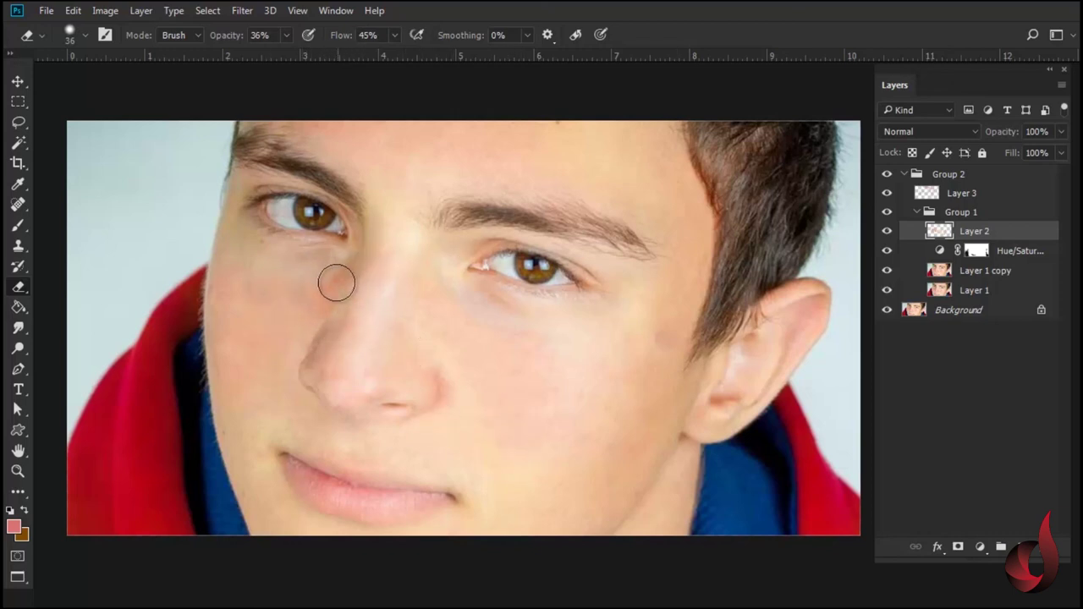